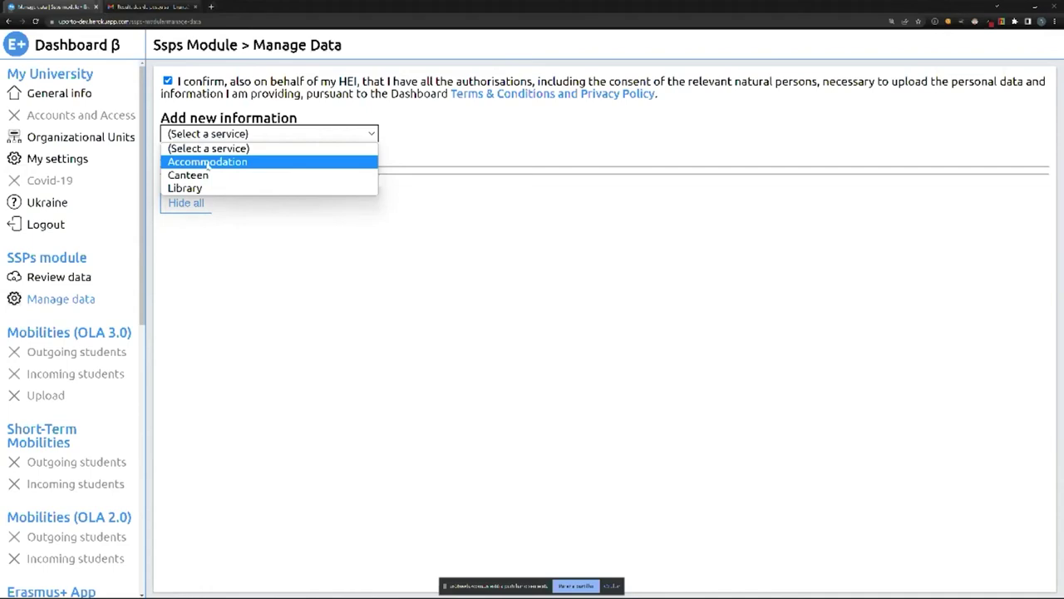
Choose Accommodation as the institution's own service and clear the pop-up from its empty form.
{"action": "left_click", "coordinate": [207, 163]}
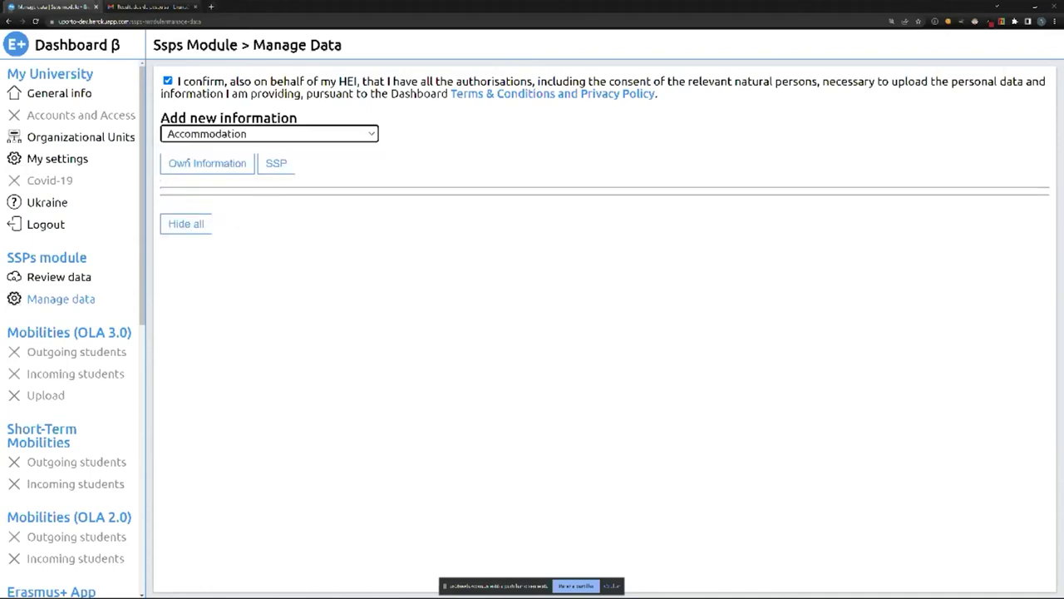
{"action": "left_click", "coordinate": [181, 166]}
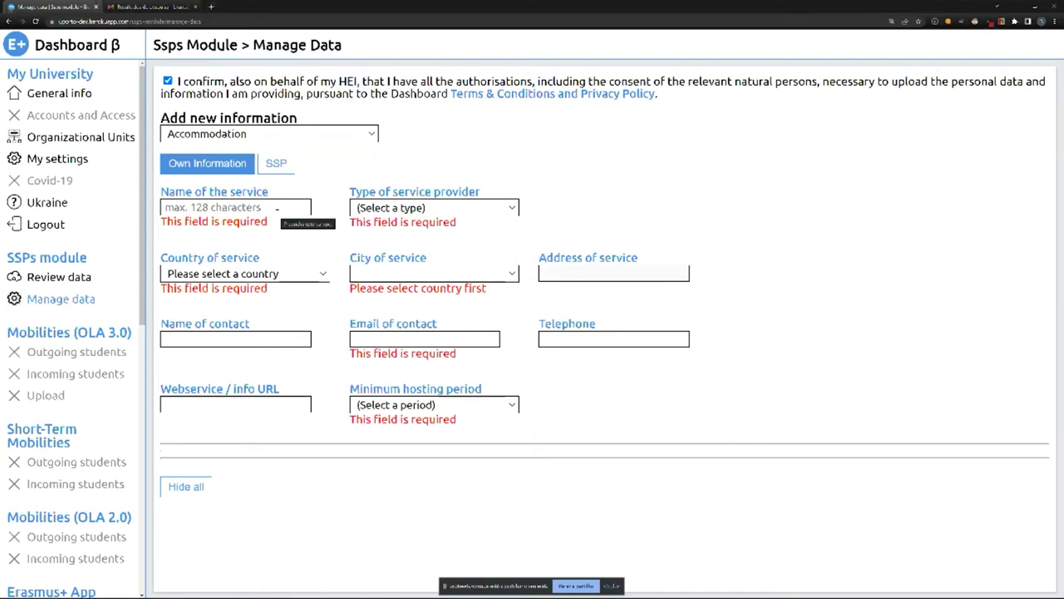
{"action": "left_click", "coordinate": [277, 210]}
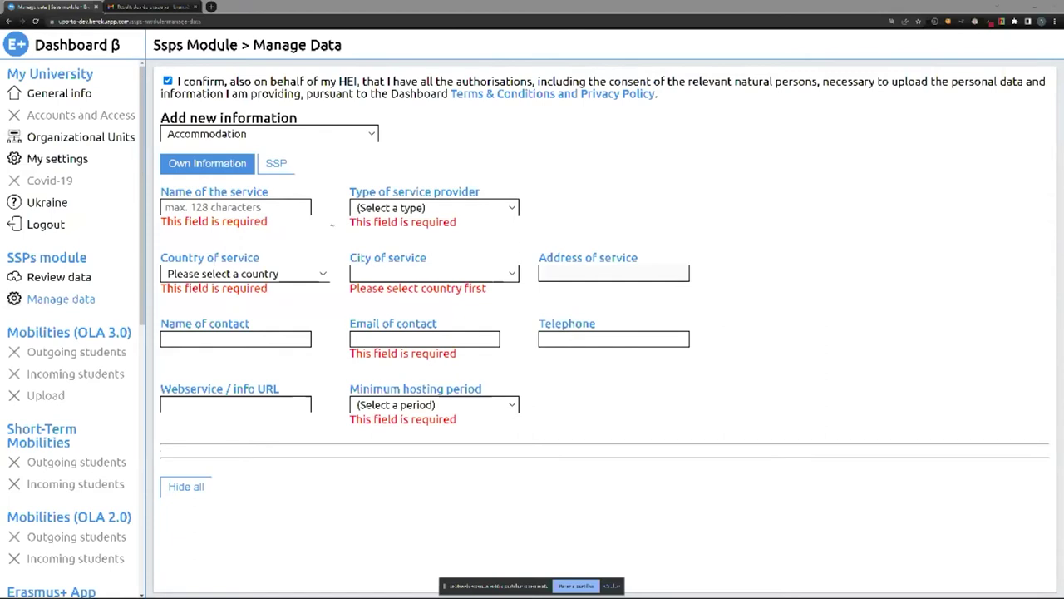
{"action": "key", "text": "alt+Tab"}
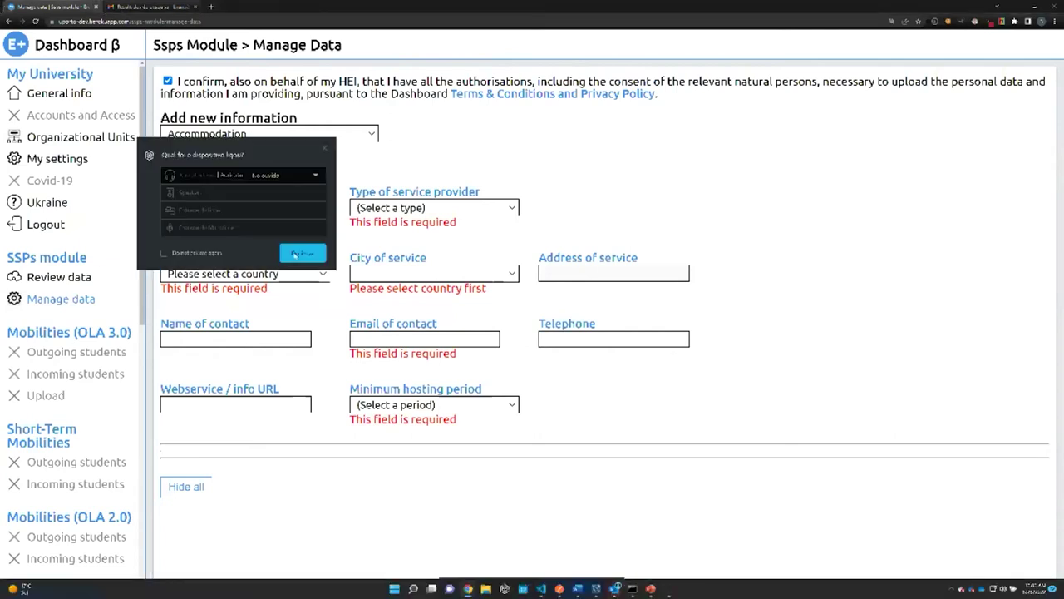
{"action": "left_click", "coordinate": [294, 254]}
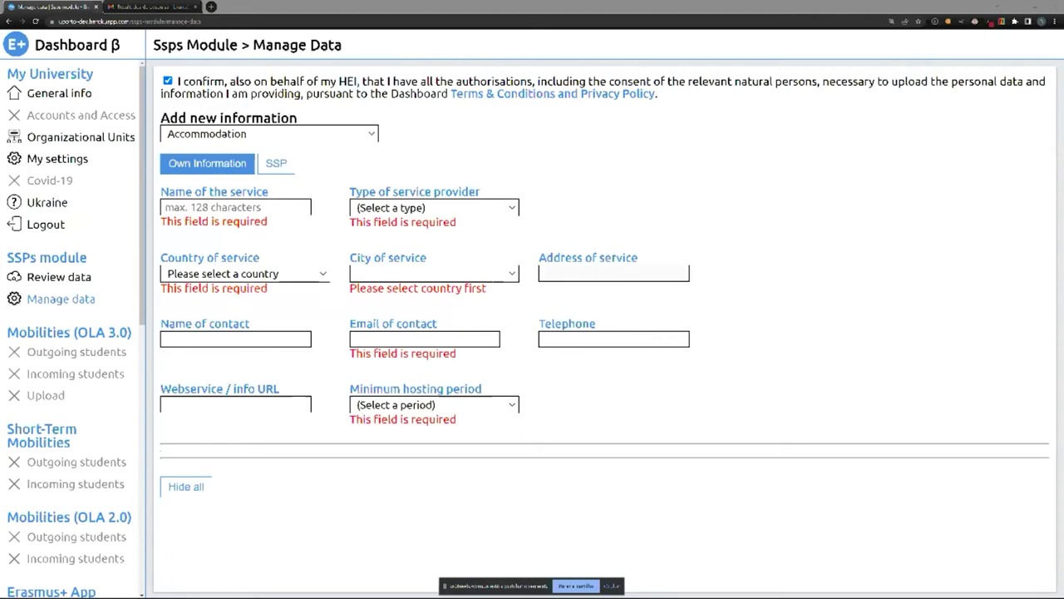
{"action": "key", "text": "XF86AudioRaiseVolume"}
{"action": "left_click", "coordinate": [222, 209]}
Name the accommodation service 'Housing Example'.
{"action": "key", "text": "Caps_Lock"}
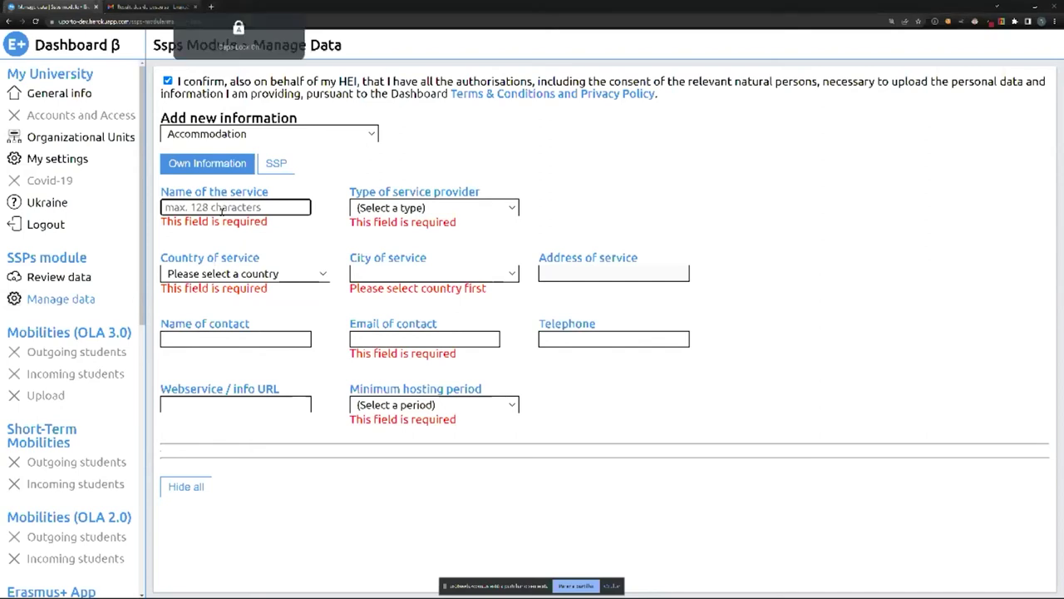
{"action": "type", "text": "H"}
{"action": "key", "text": "Caps_Lock"}
{"action": "type", "text": "o"}
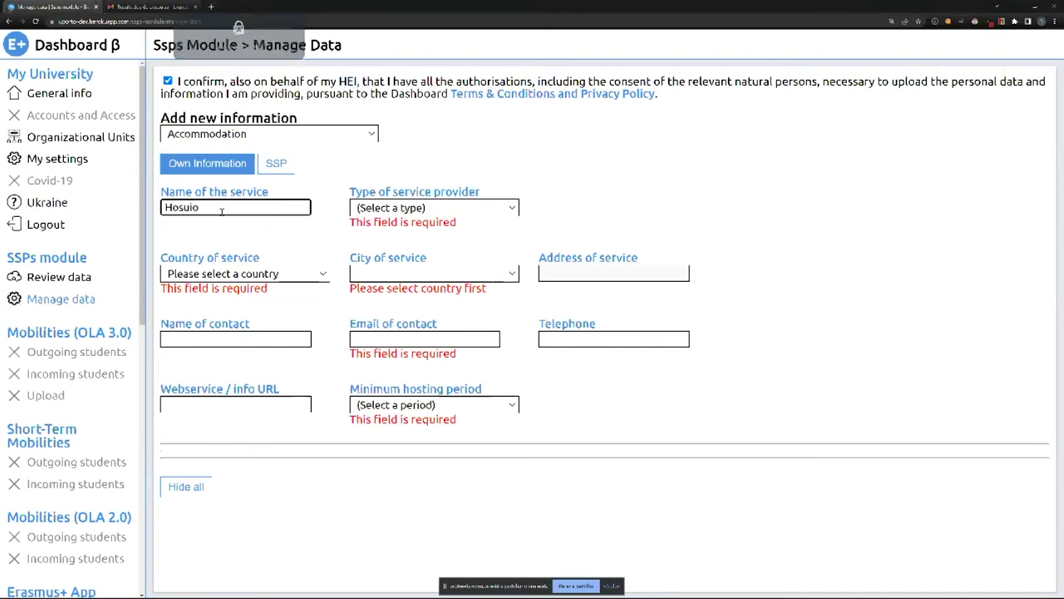
{"action": "type", "text": "using"}
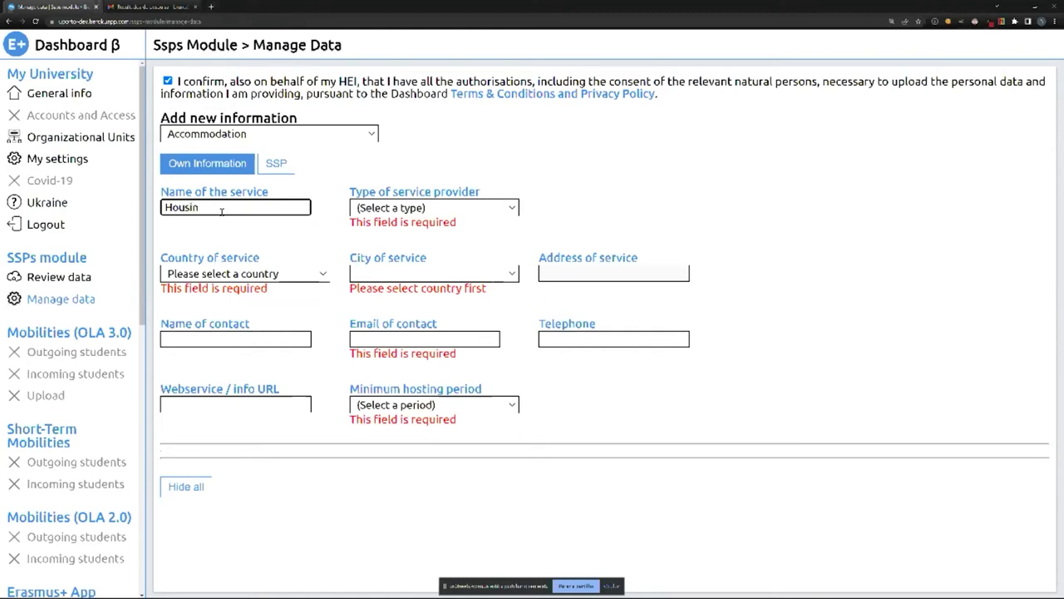
{"action": "key", "text": "Caps_Lock"}
{"action": "type", "text": "E"}
{"action": "key", "text": "Caps_Lock"}
{"action": "type", "text": "a"}
{"action": "type", "text": "ampl"}
{"action": "key", "text": "Tab"}
{"action": "left_click", "coordinate": [283, 209]}
{"action": "key", "text": "BackSpace"}
{"action": "type", "text": "el"}
{"action": "key", "text": "BackSpace"}
{"action": "key", "text": "BackSpace"}
{"action": "type", "text": "le"}
Set the provider type to Public, the country to Portugal and the city to Porto.
{"action": "left_click", "coordinate": [405, 212]}
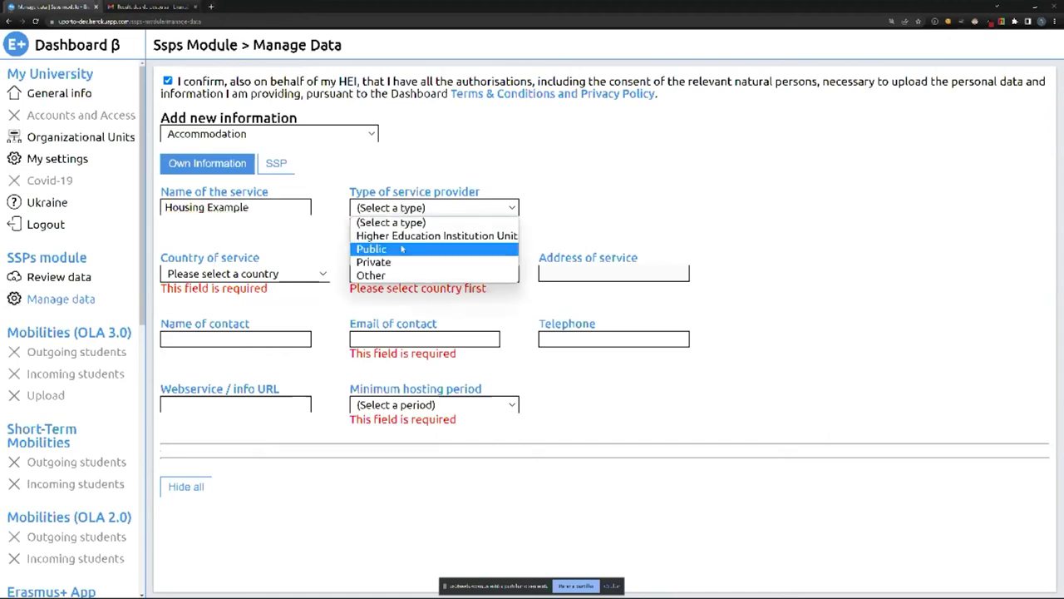
{"action": "left_click", "coordinate": [401, 248]}
{"action": "left_click", "coordinate": [263, 264]}
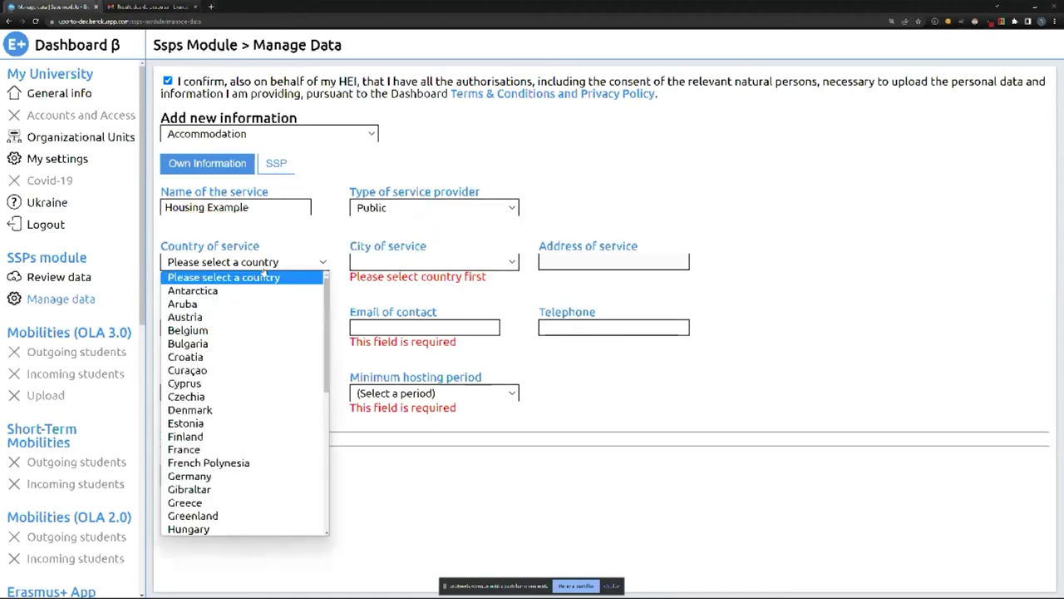
{"action": "type", "text": "p"}
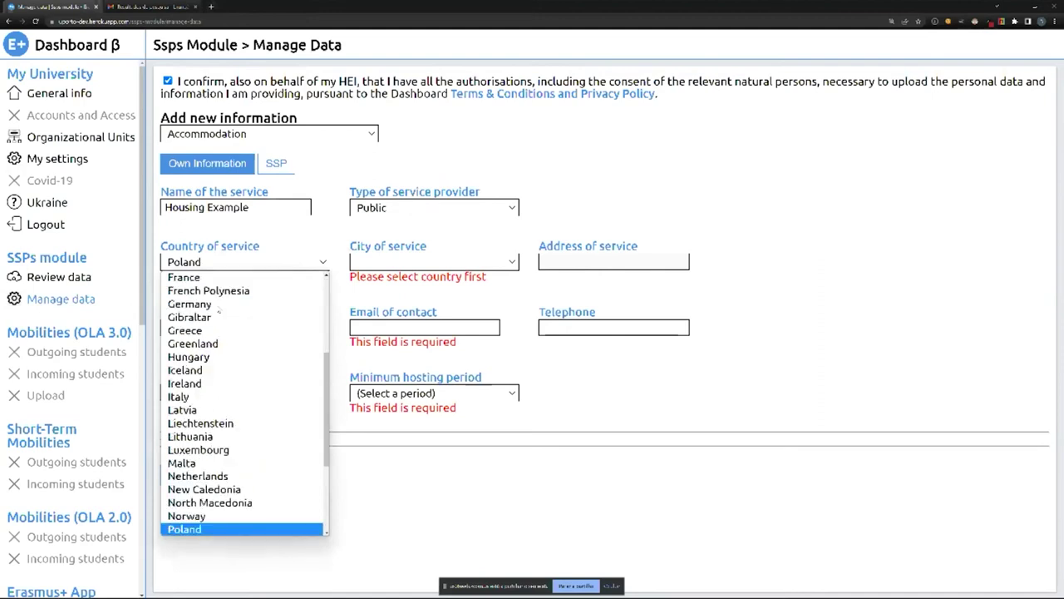
{"action": "type", "text": "r"}
{"action": "key", "text": "Up"}
{"action": "key", "text": "Return"}
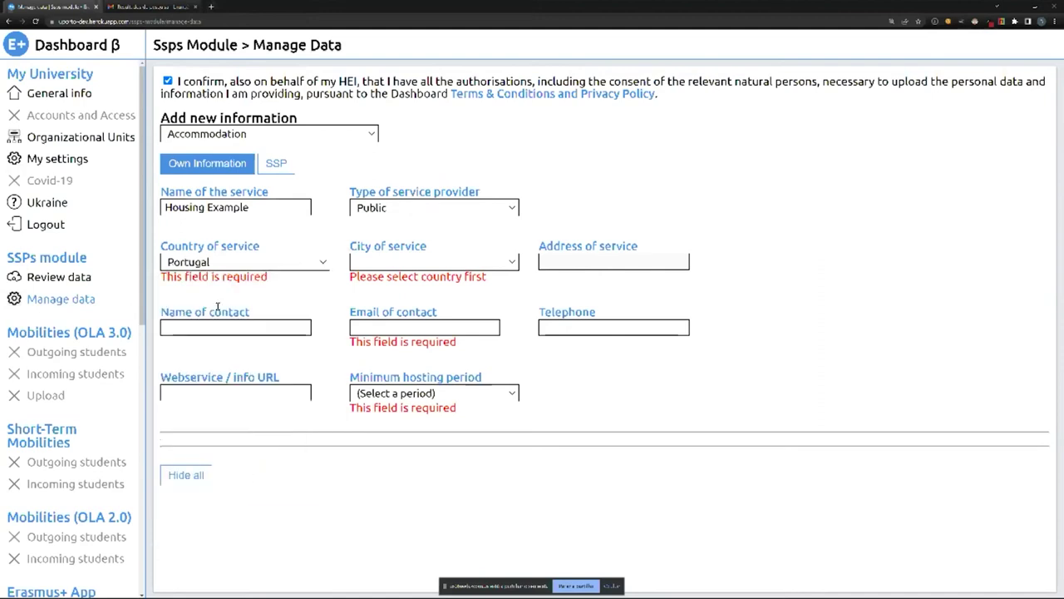
{"action": "left_click", "coordinate": [366, 264]}
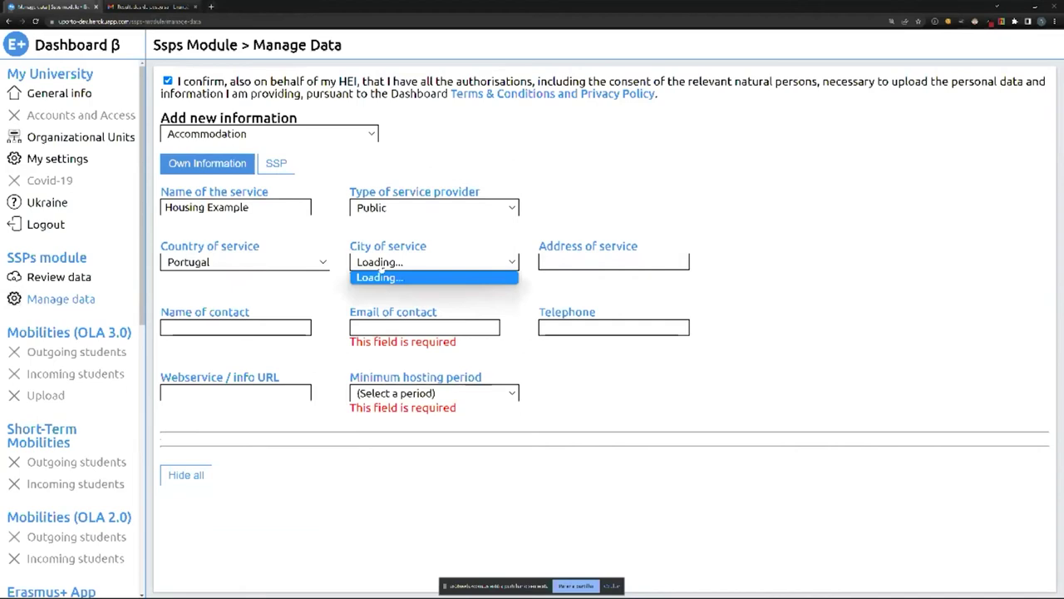
{"action": "scroll", "coordinate": [399, 391], "scroll_direction": "down", "scroll_amount": 10}
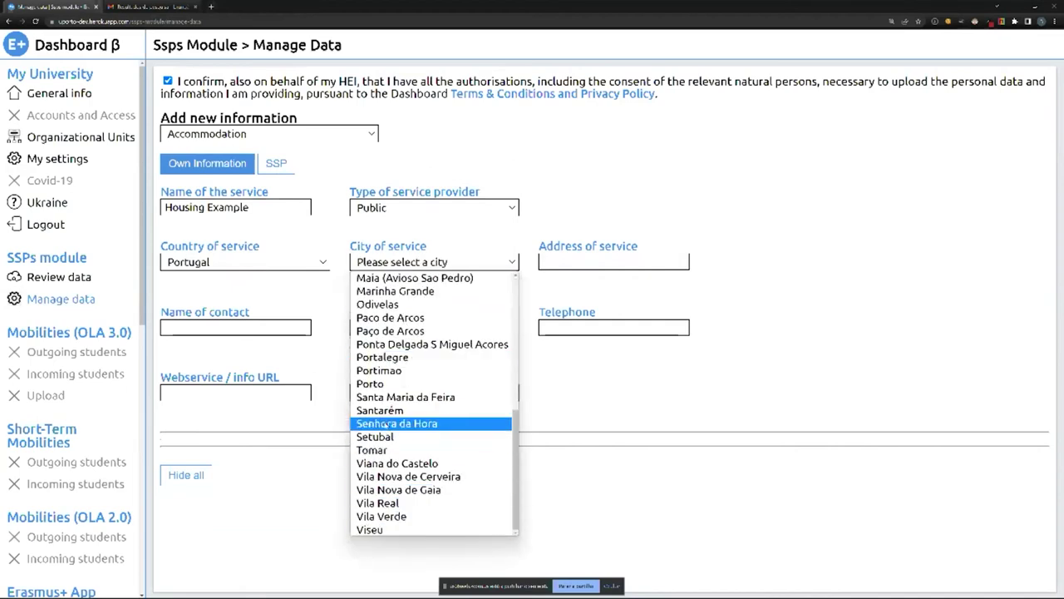
{"action": "left_click", "coordinate": [379, 388]}
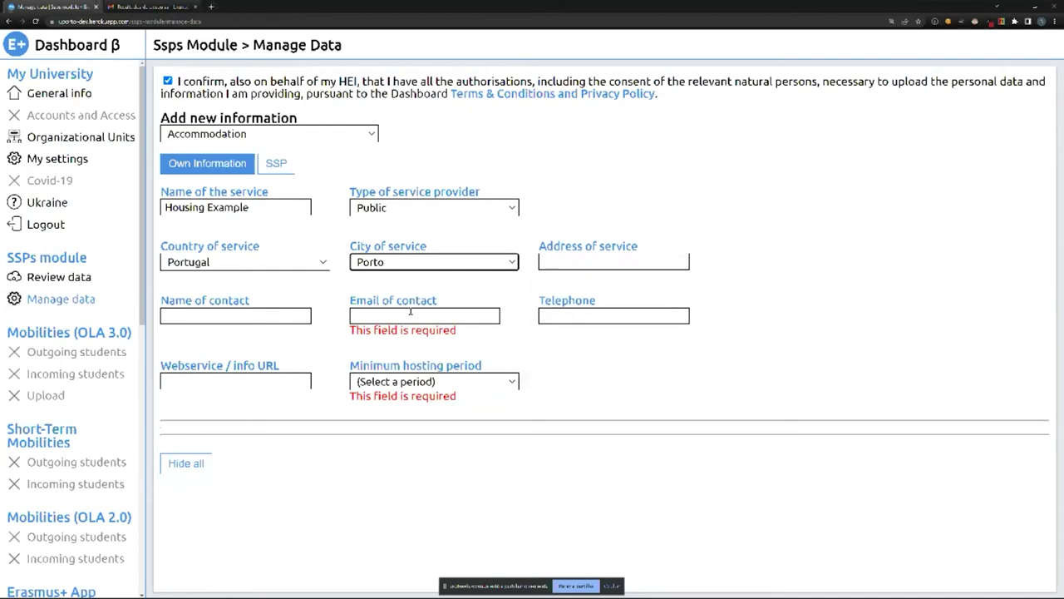
Enter the contact e-mail, set minimum hosting period to Academic year, and save the accommodation.
{"action": "left_click", "coordinate": [410, 315]}
{"action": "type", "text": "br"}
{"action": "key", "text": "Down"}
{"action": "key", "text": "Up"}
{"action": "type", "text": "u"}
{"action": "key", "text": "BackSpace"}
{"action": "key", "text": "BackSpace"}
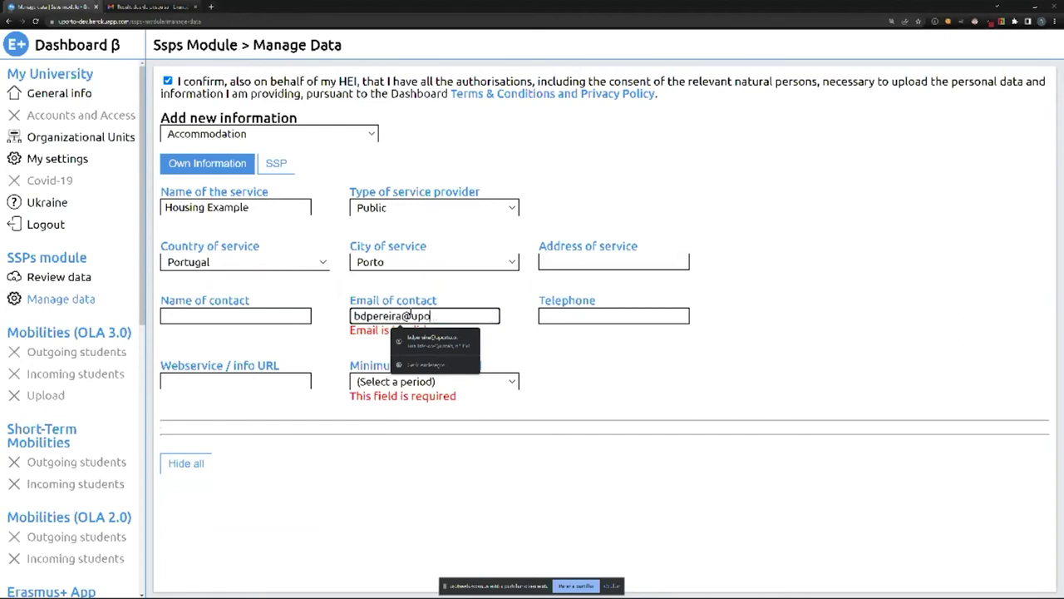
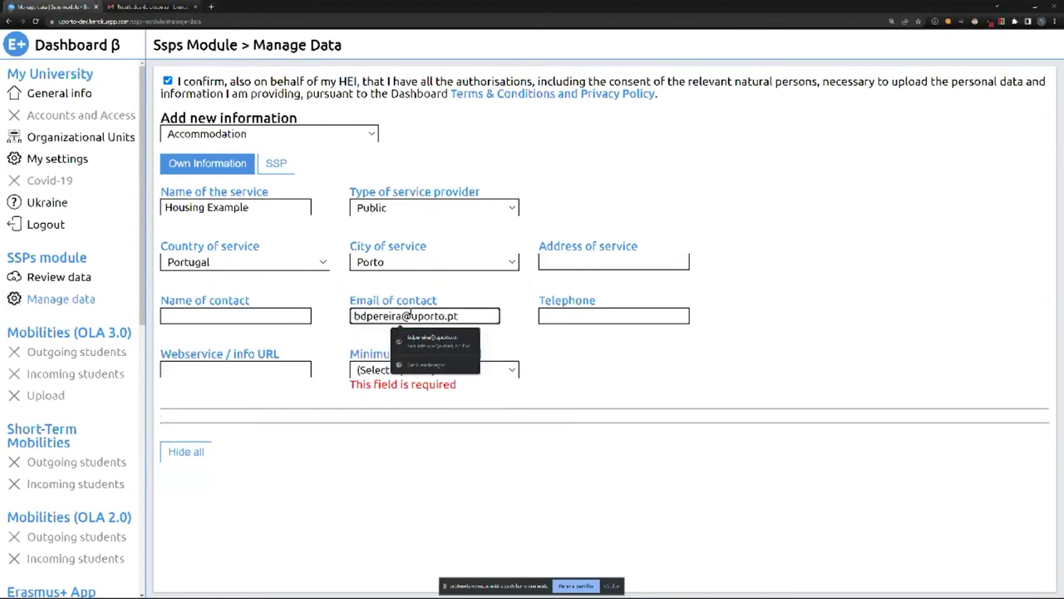
{"action": "left_click", "coordinate": [372, 369]}
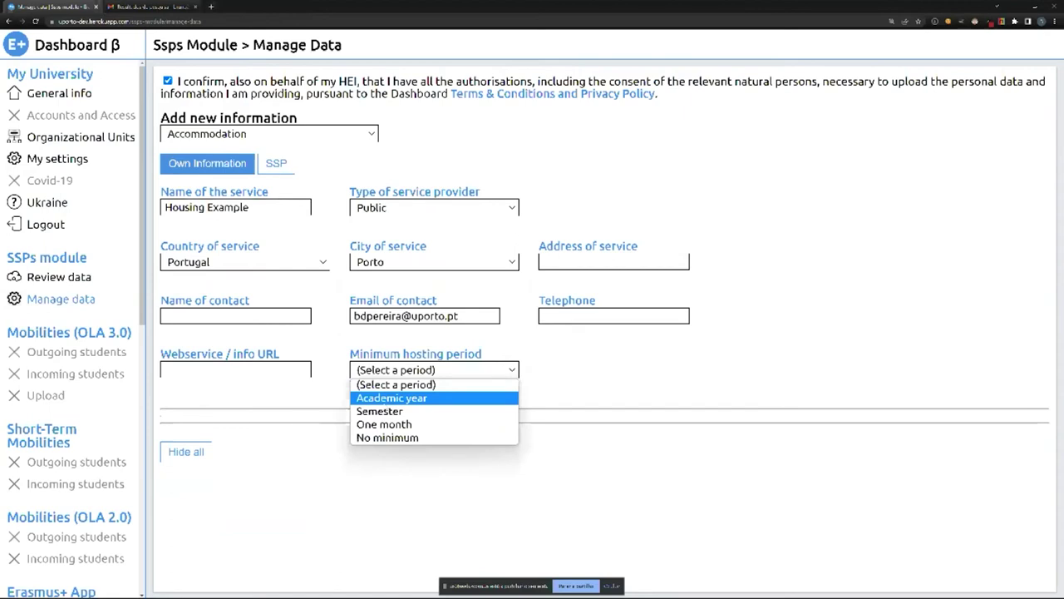
{"action": "left_click", "coordinate": [391, 397]}
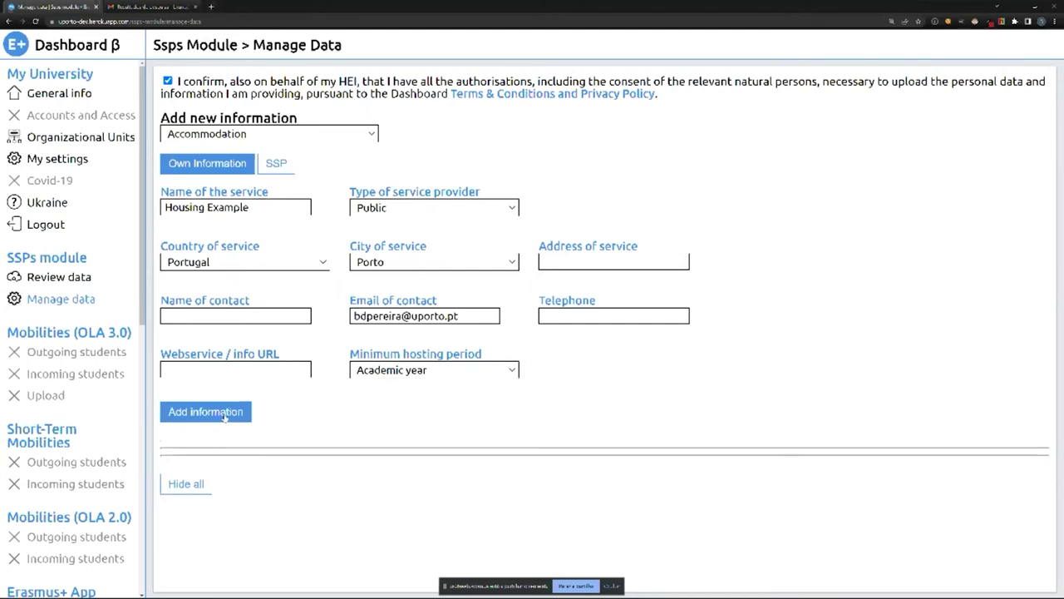
{"action": "left_click", "coordinate": [233, 420]}
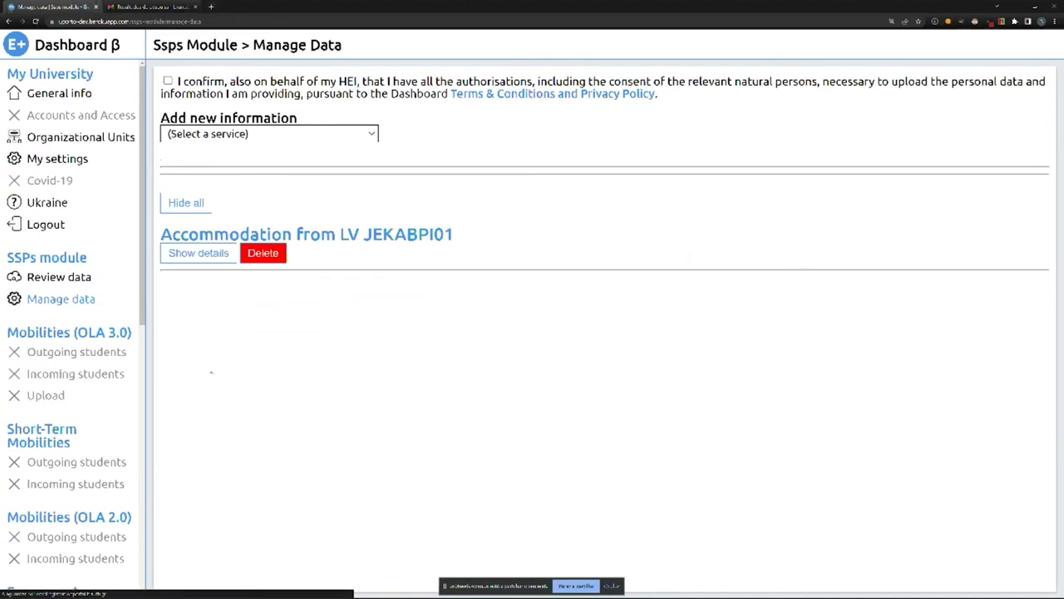
Expand the Accommodation from LV JEKABPI01 entry, review its saved details, then collapse it.
{"action": "left_click", "coordinate": [166, 250]}
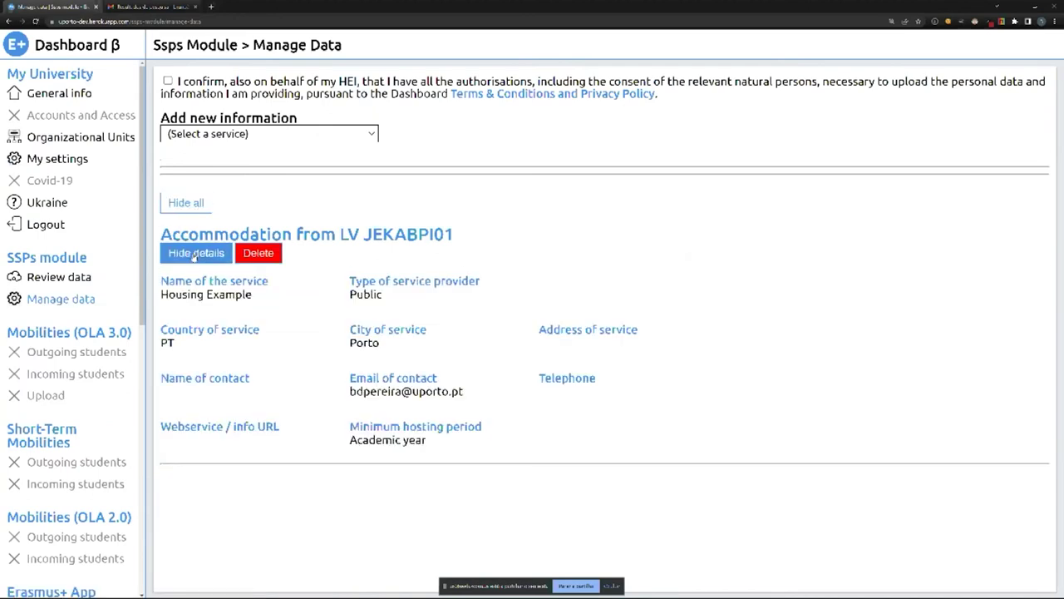
{"action": "left_click_drag", "start_coordinate": [189, 233], "coordinate": [453, 235]}
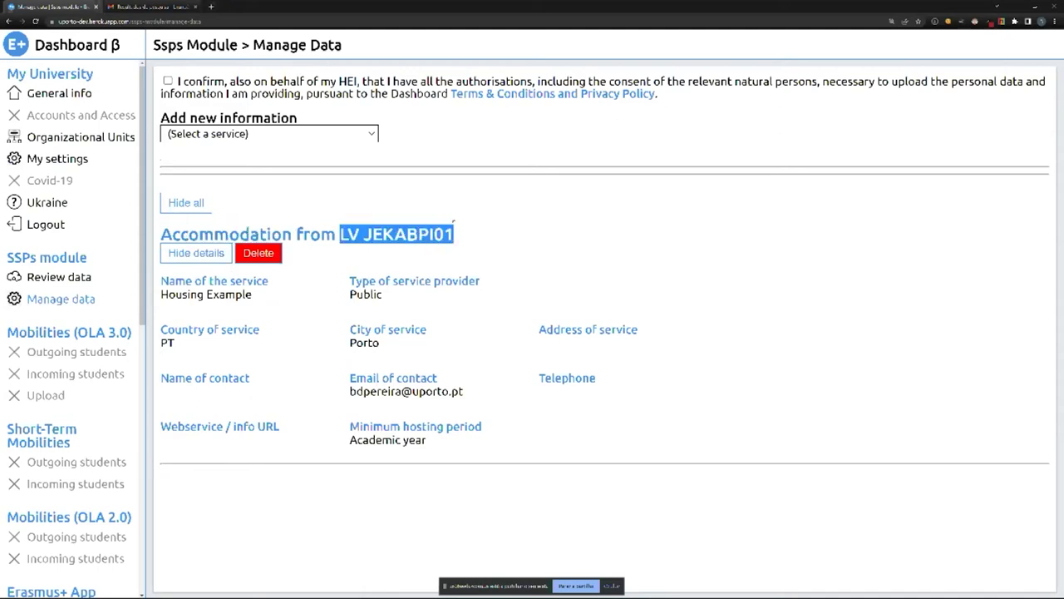
{"action": "left_click_drag", "start_coordinate": [173, 280], "coordinate": [583, 384]}
{"action": "left_click", "coordinate": [207, 257]}
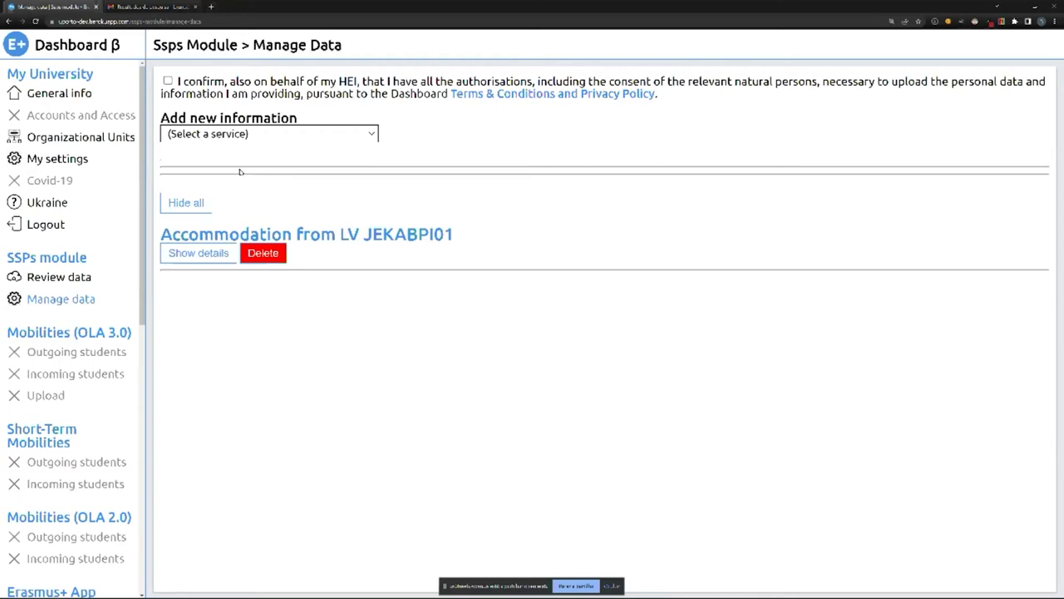
Confirm the upload authorisation and set up Canteen as an SSP entry, leaving the provider unchosen.
{"action": "left_click", "coordinate": [167, 81]}
{"action": "left_click", "coordinate": [197, 133]}
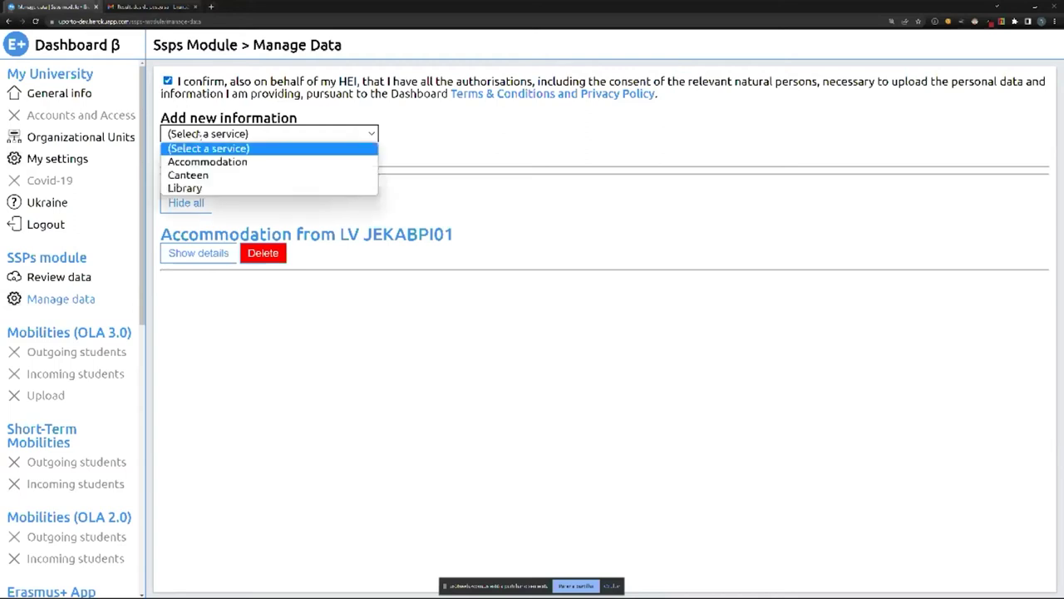
{"action": "left_click", "coordinate": [203, 175]}
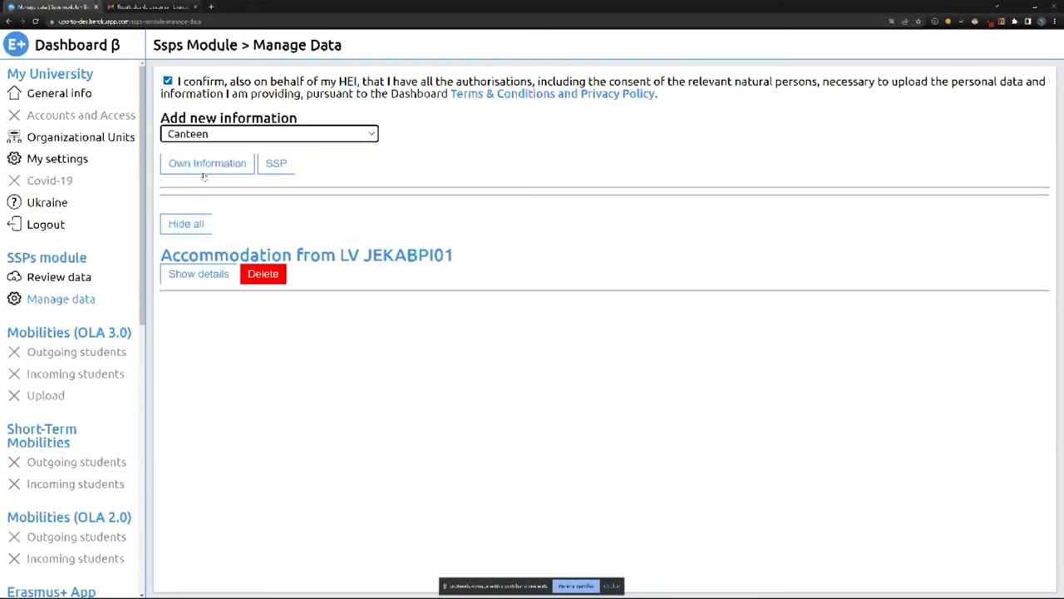
{"action": "left_click", "coordinate": [277, 164]}
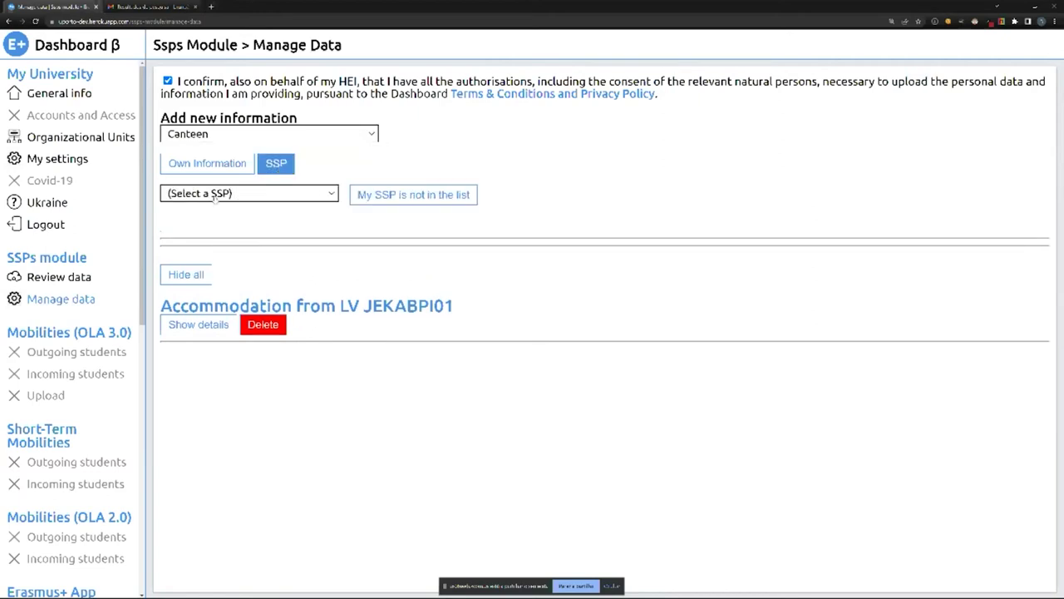
{"action": "left_click", "coordinate": [214, 194]}
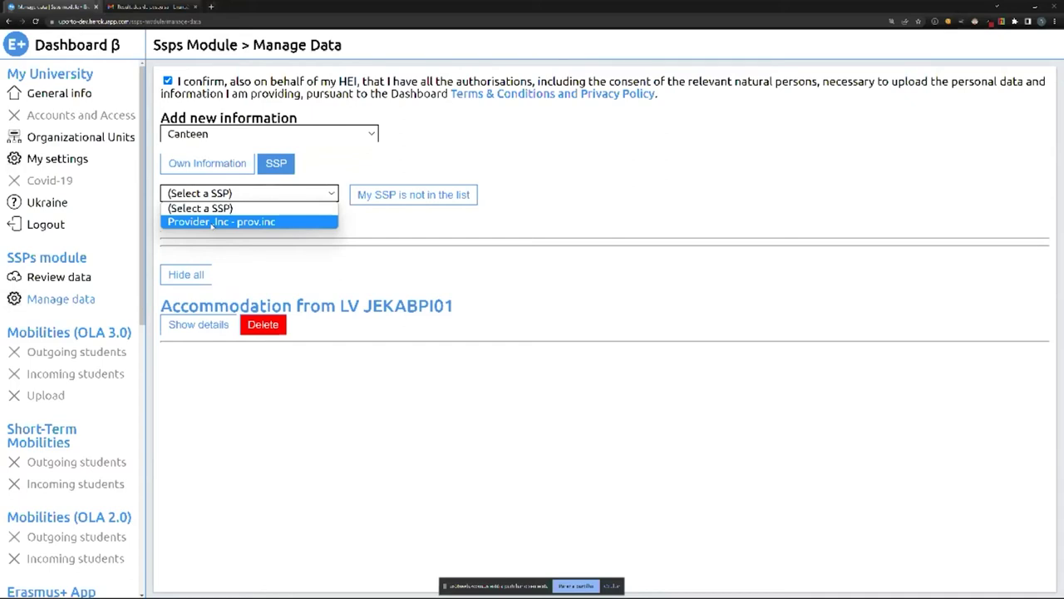
{"action": "left_click", "coordinate": [382, 216]}
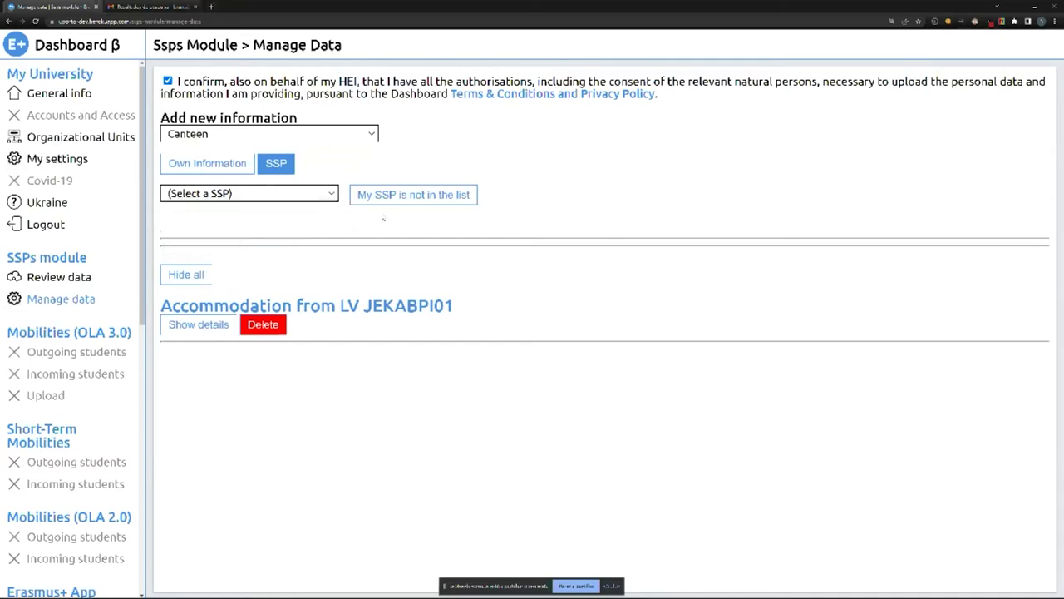
Enter your e-mail and the provider's e-mail for an unlisted SSP and send the invitation.
{"action": "left_click", "coordinate": [374, 199]}
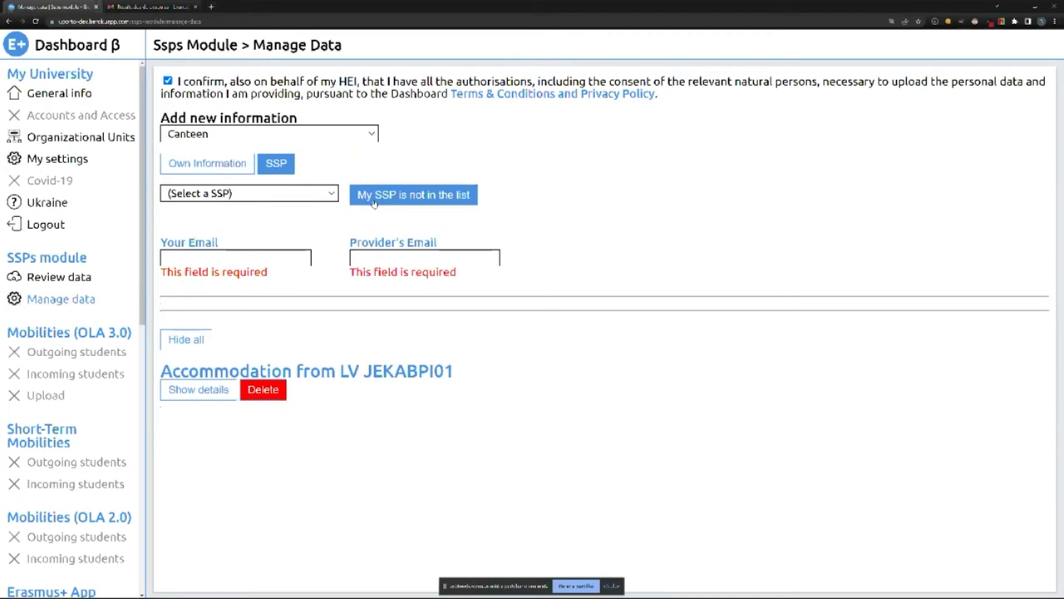
{"action": "left_click", "coordinate": [254, 257]}
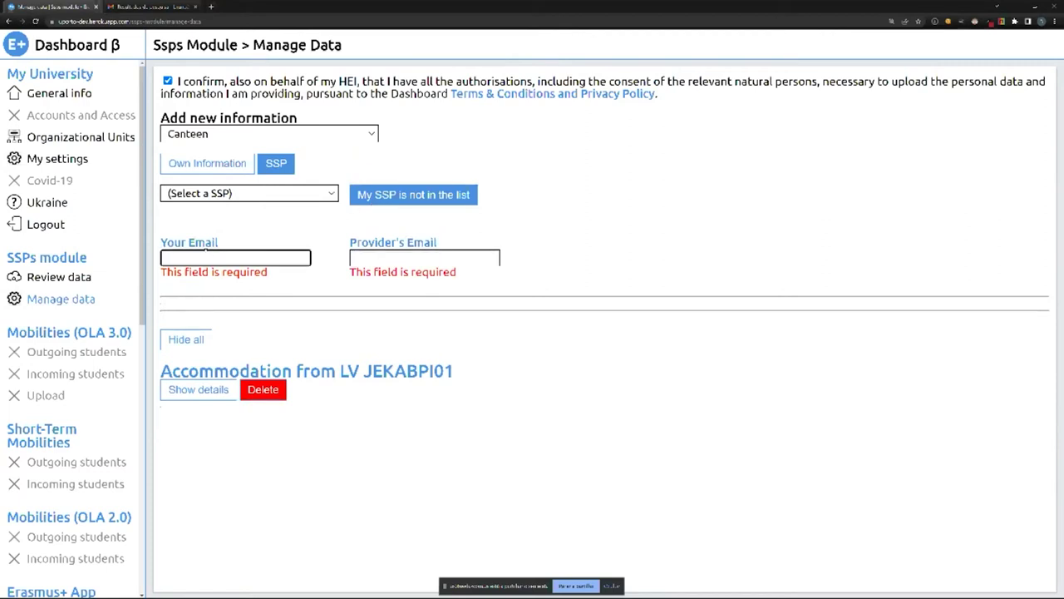
{"action": "left_click", "coordinate": [366, 259]}
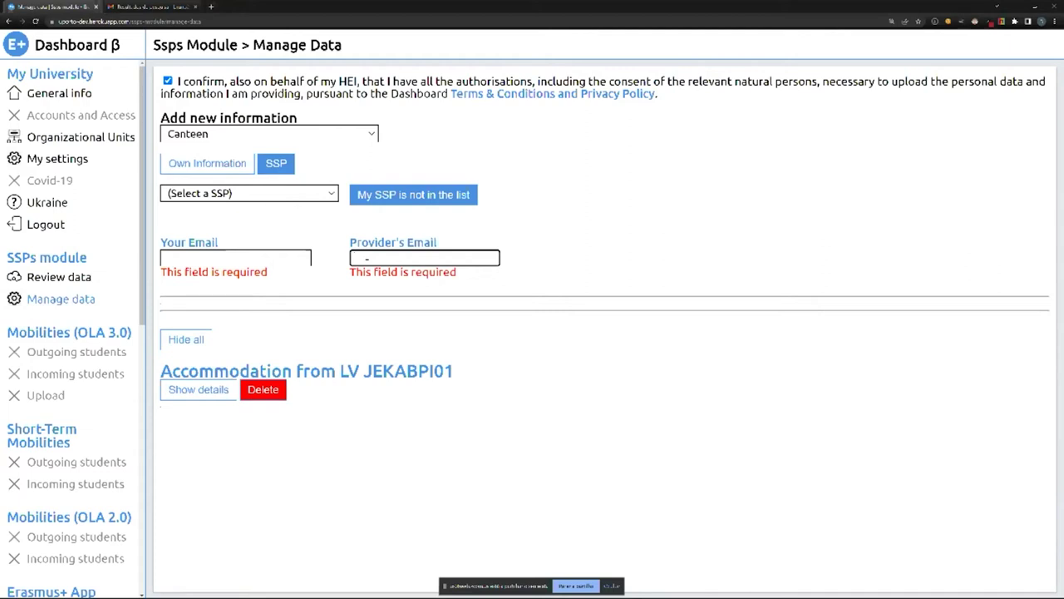
{"action": "left_click", "coordinate": [274, 260]}
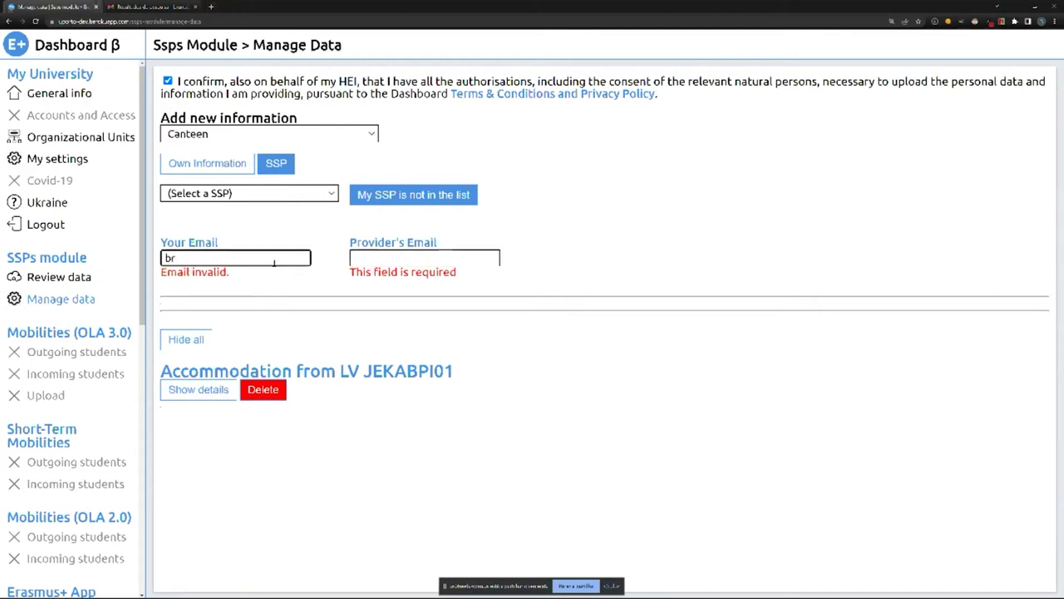
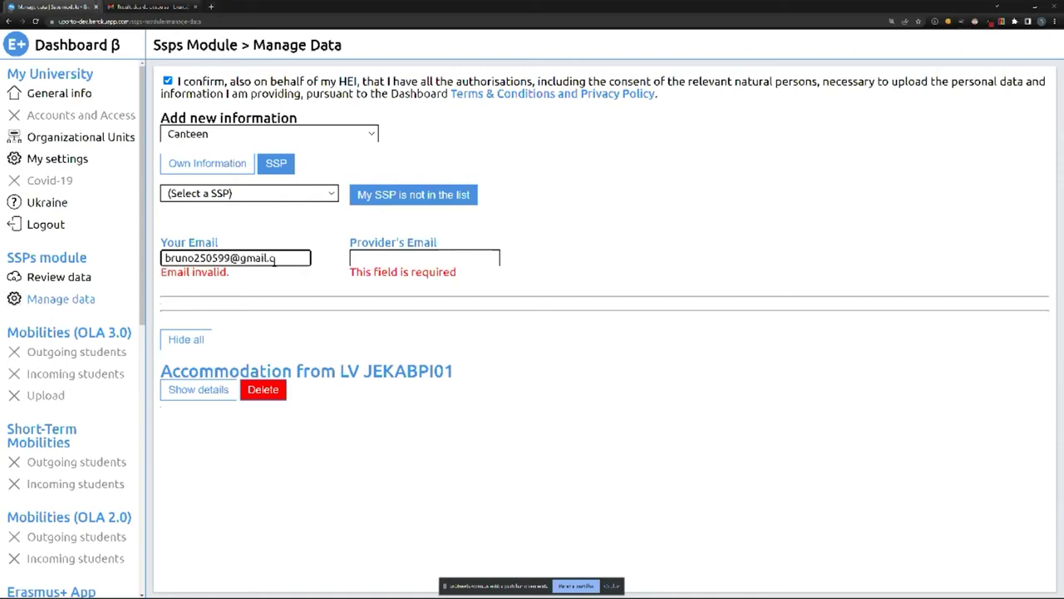
{"action": "key", "text": "Tab"}
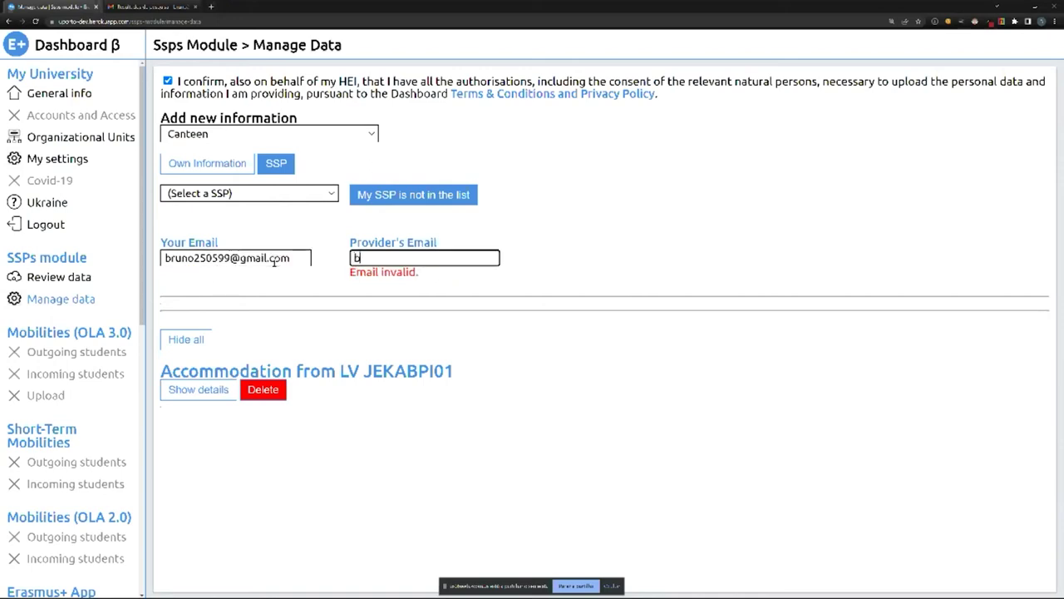
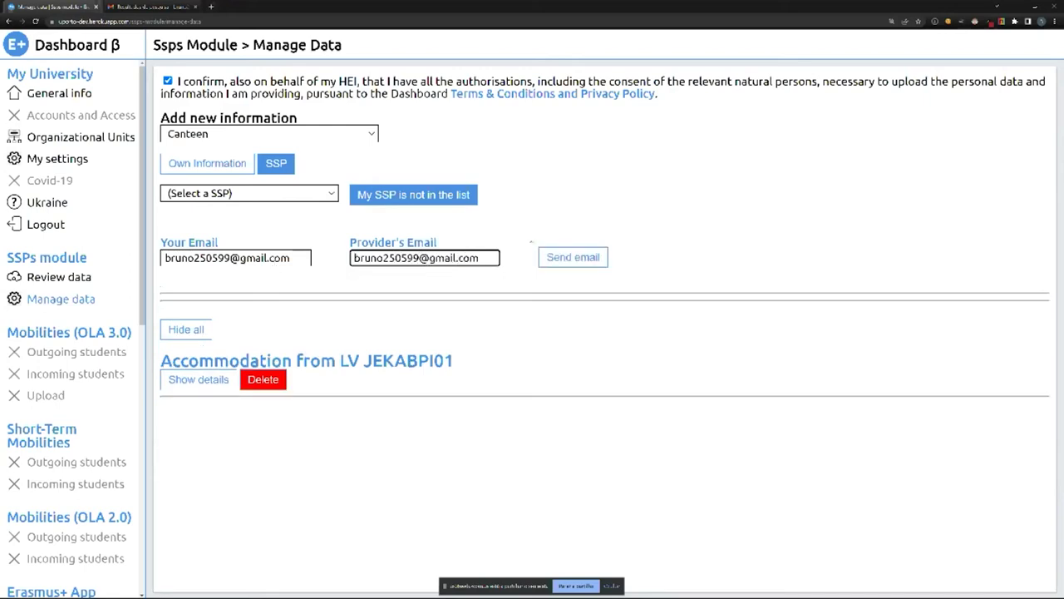
{"action": "left_click", "coordinate": [556, 257]}
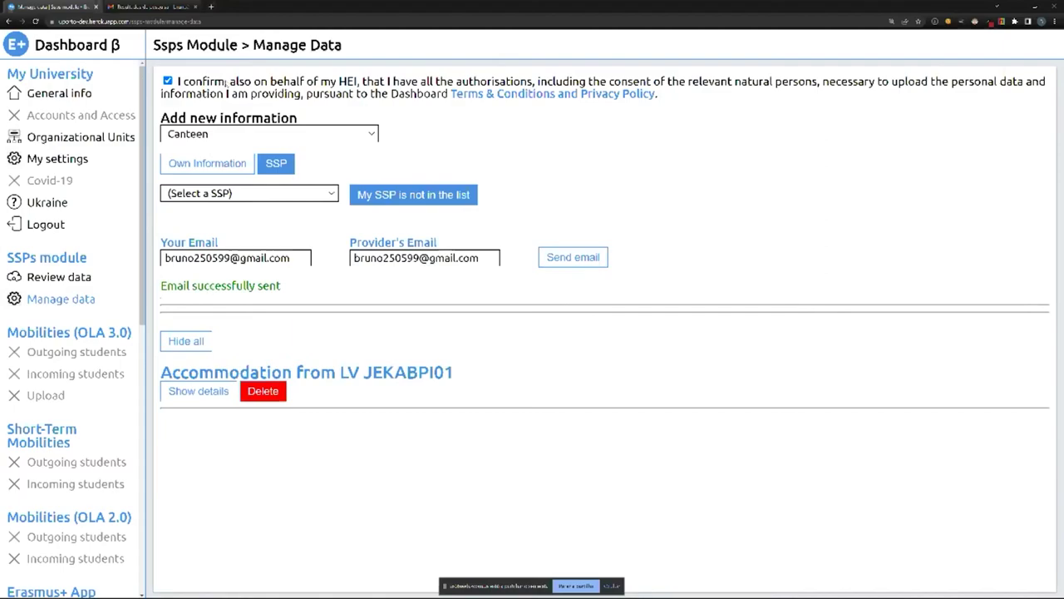
{"action": "left_click", "coordinate": [155, 7]}
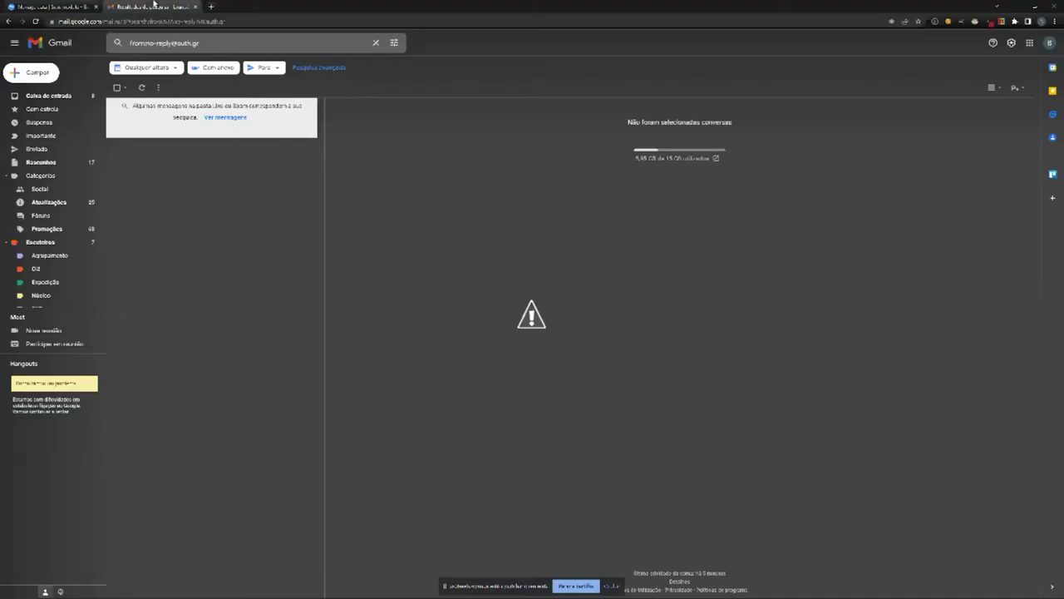
Open the New Provider Registration email, select its code, and follow the registration-form link.
{"action": "left_click", "coordinate": [143, 88]}
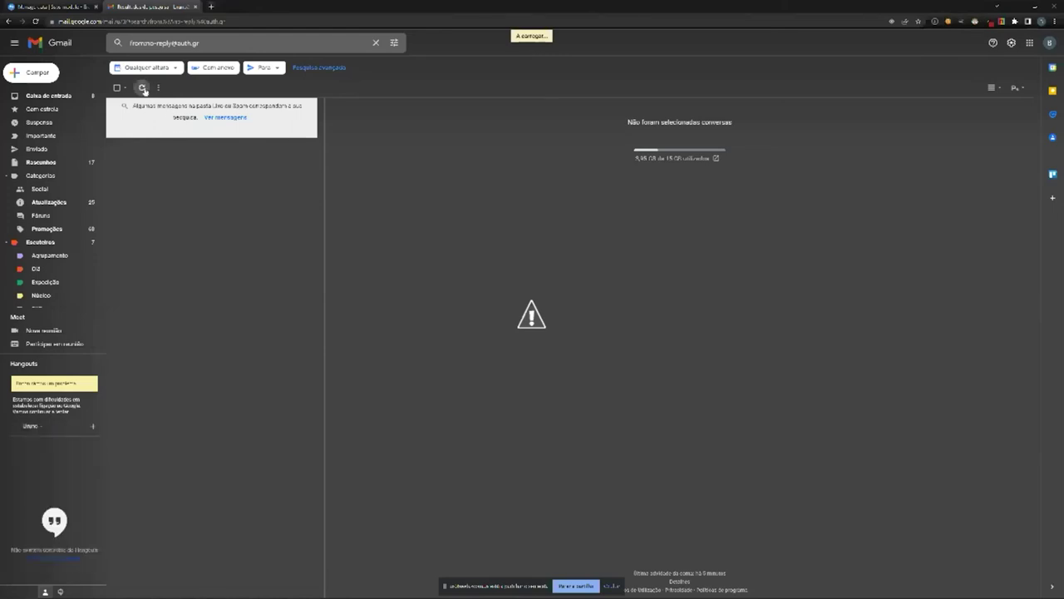
{"action": "left_click", "coordinate": [237, 131]}
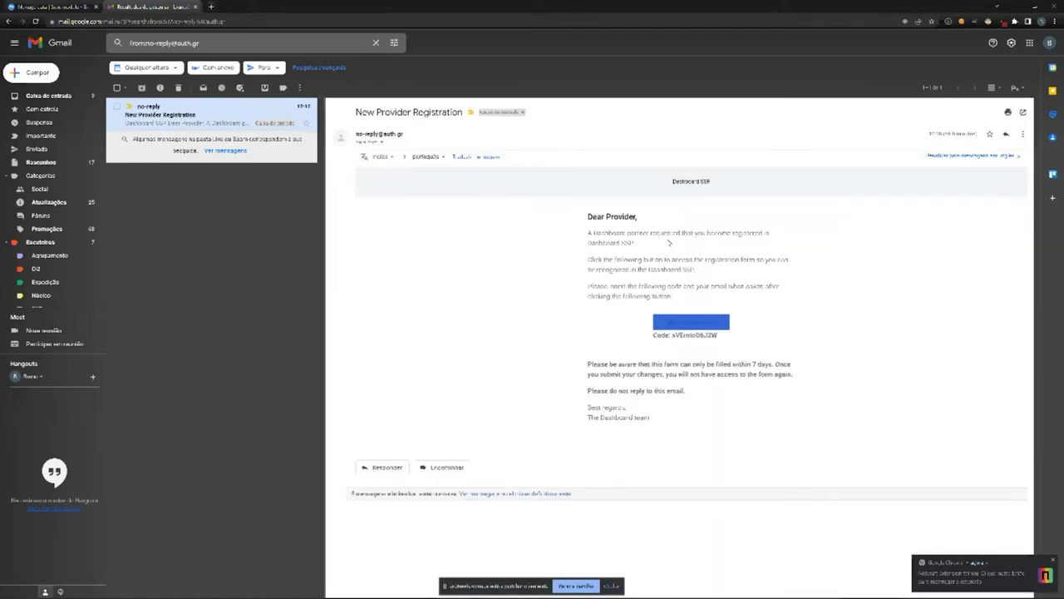
{"action": "key", "text": "ctrl+plus"}
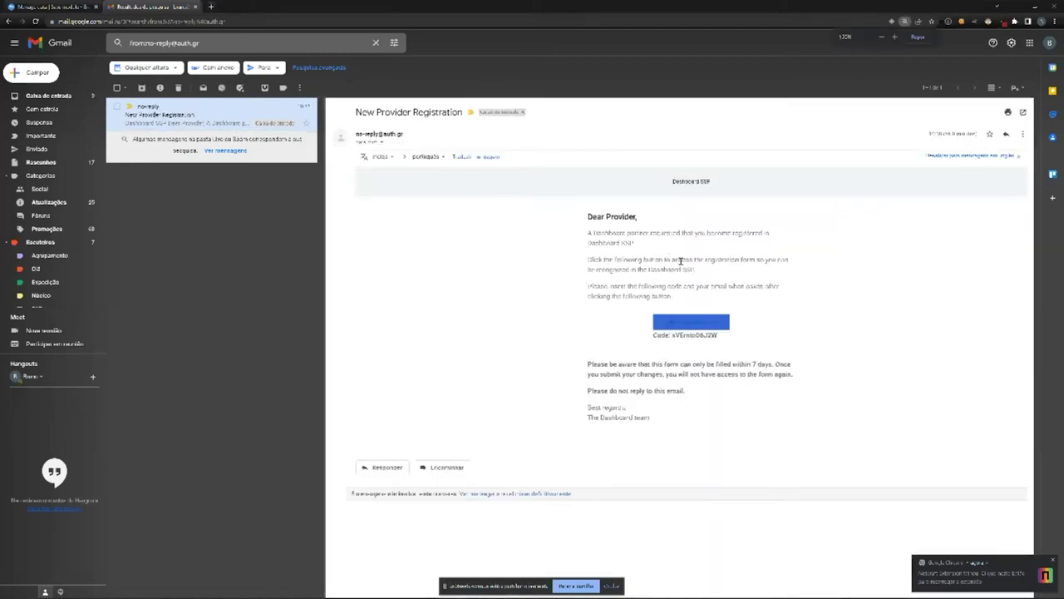
{"action": "key", "text": "ctrl+plus"}
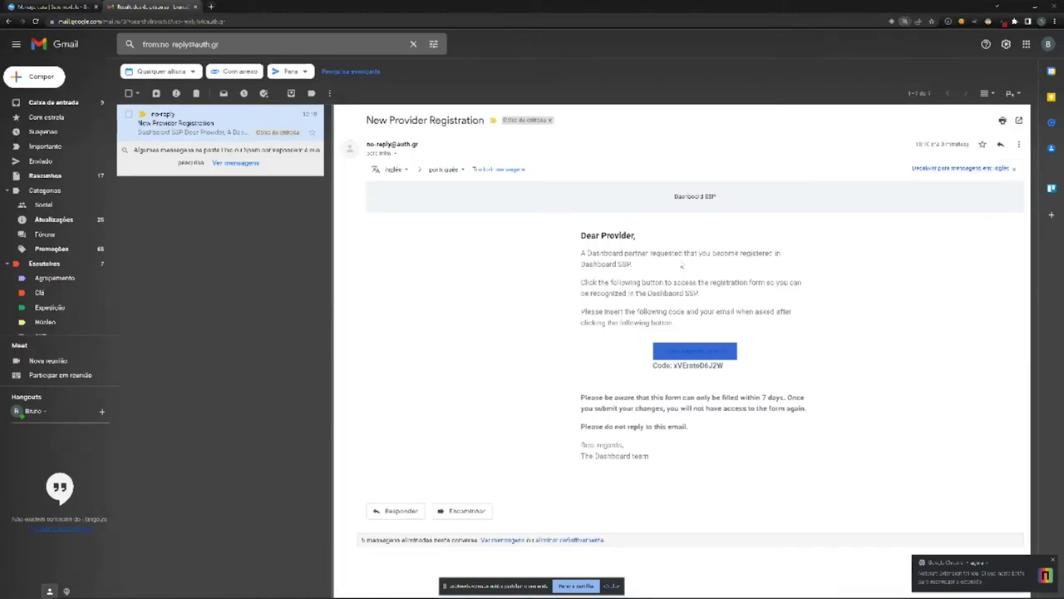
{"action": "key", "text": "ctrl+plus"}
{"action": "scroll", "coordinate": [644, 299], "scroll_direction": "down", "scroll_amount": 1}
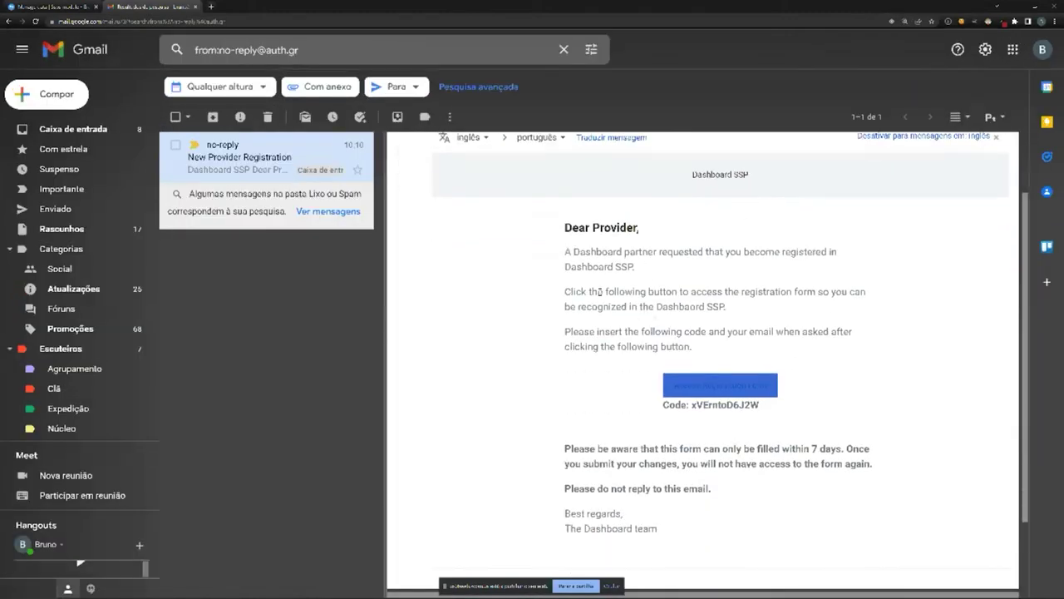
{"action": "left_click_drag", "start_coordinate": [558, 238], "coordinate": [608, 288]}
{"action": "left_click", "coordinate": [608, 289]}
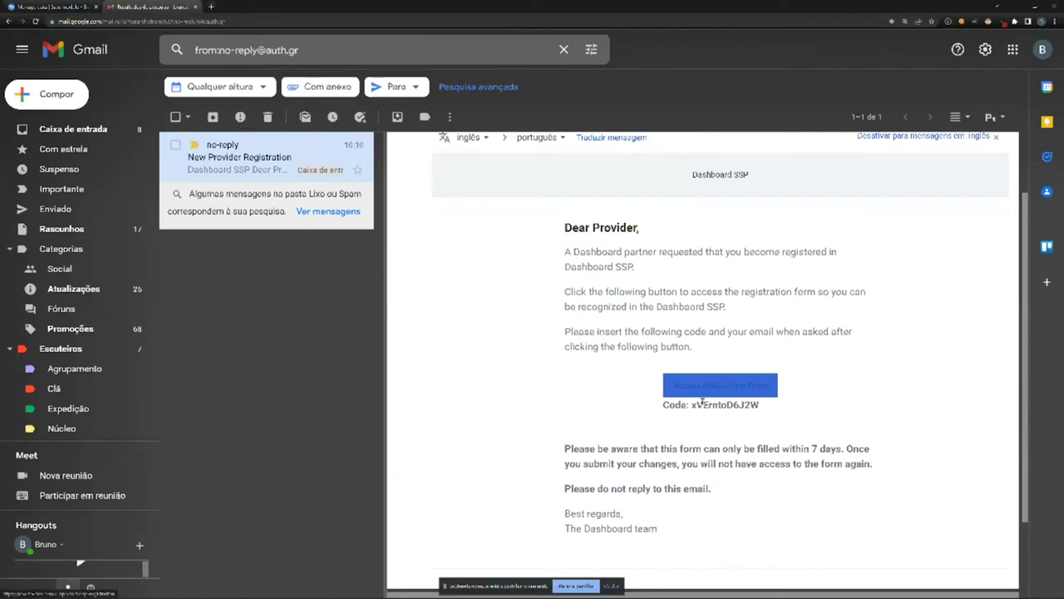
{"action": "left_click_drag", "start_coordinate": [692, 405], "coordinate": [764, 411]}
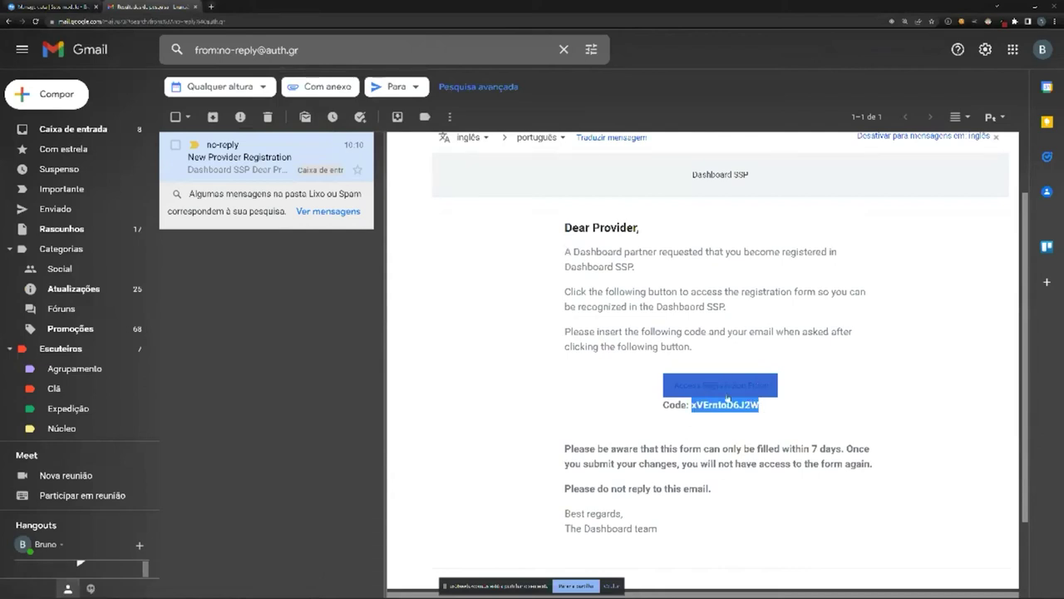
{"action": "left_click", "coordinate": [719, 388]}
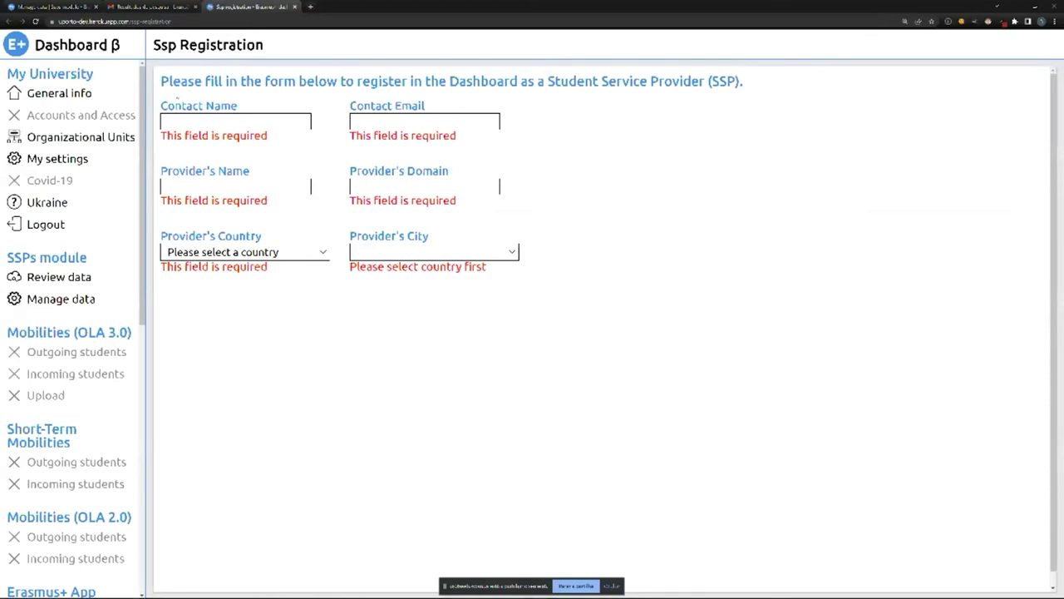
Enter the contact's full name and e-mail on the SSP Registration form.
{"action": "left_click_drag", "start_coordinate": [200, 98], "coordinate": [173, 101]}
{"action": "left_click", "coordinate": [202, 98]}
{"action": "left_click", "coordinate": [150, 7]}
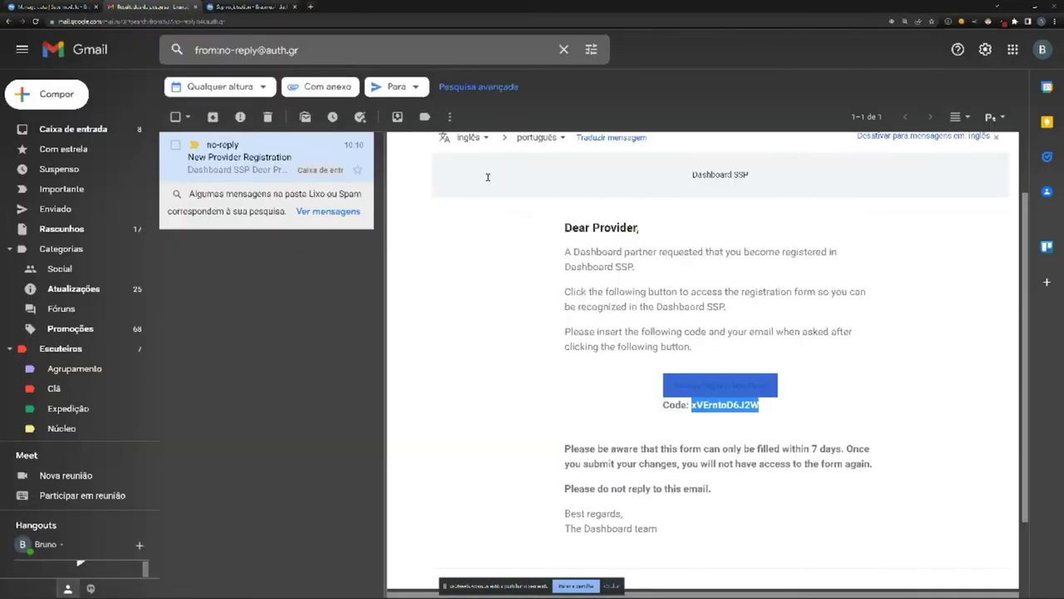
{"action": "left_click", "coordinate": [263, 6]}
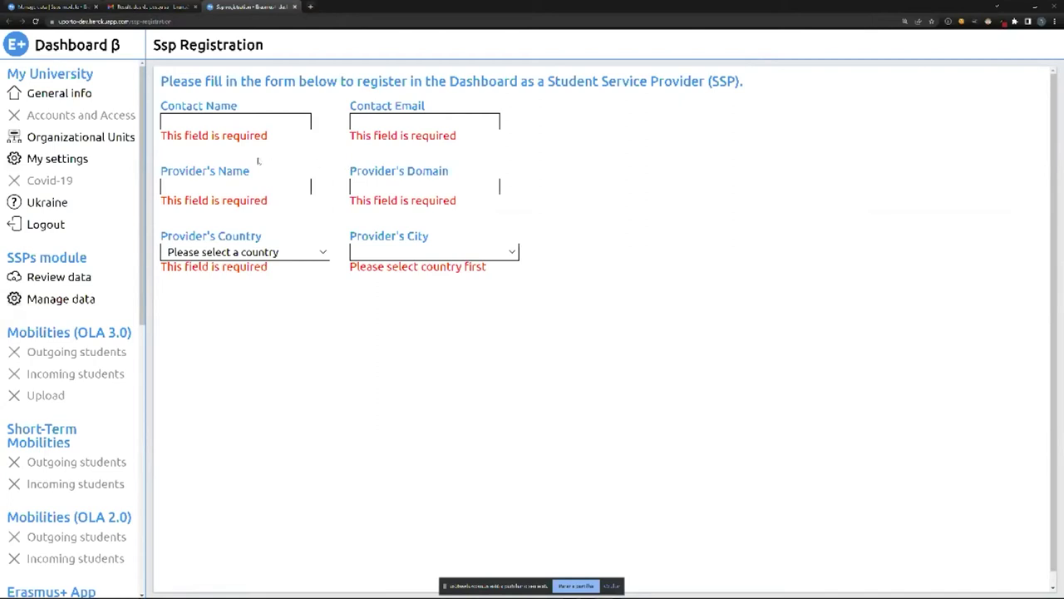
{"action": "left_click", "coordinate": [211, 124]}
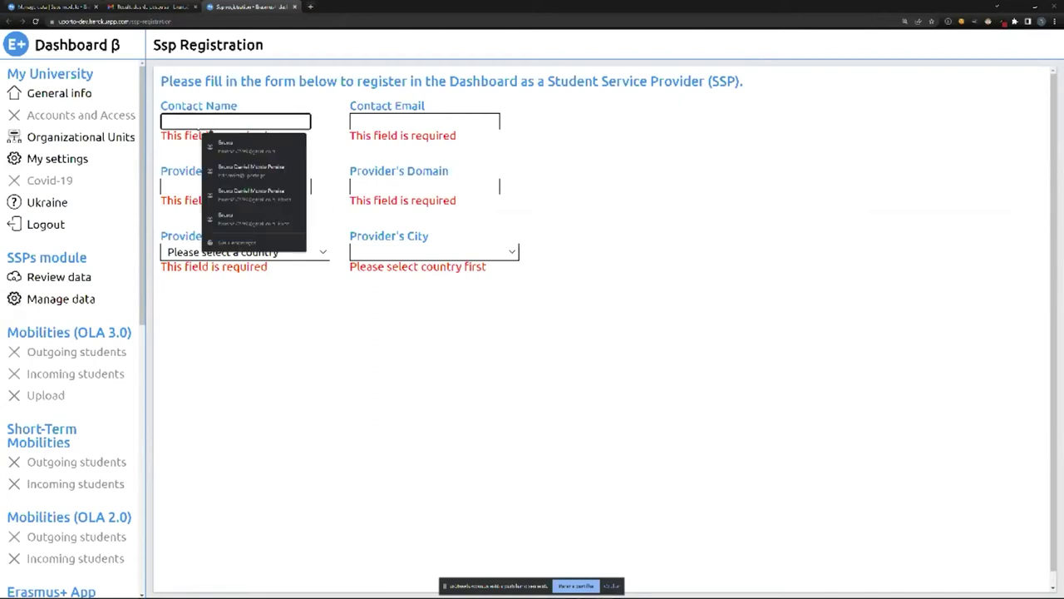
{"action": "left_click", "coordinate": [313, 110]}
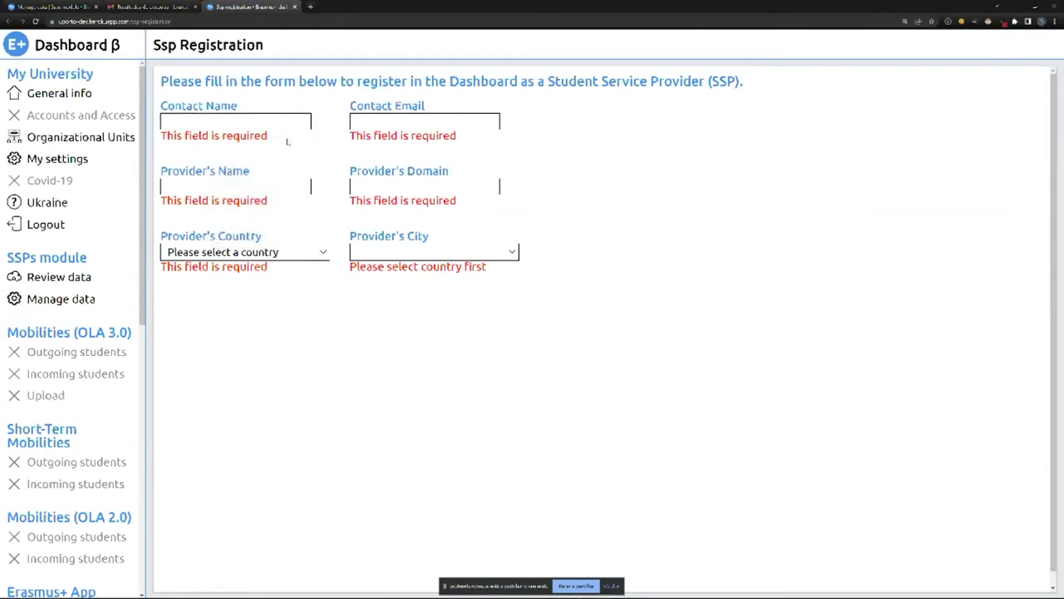
{"action": "left_click", "coordinate": [226, 120]}
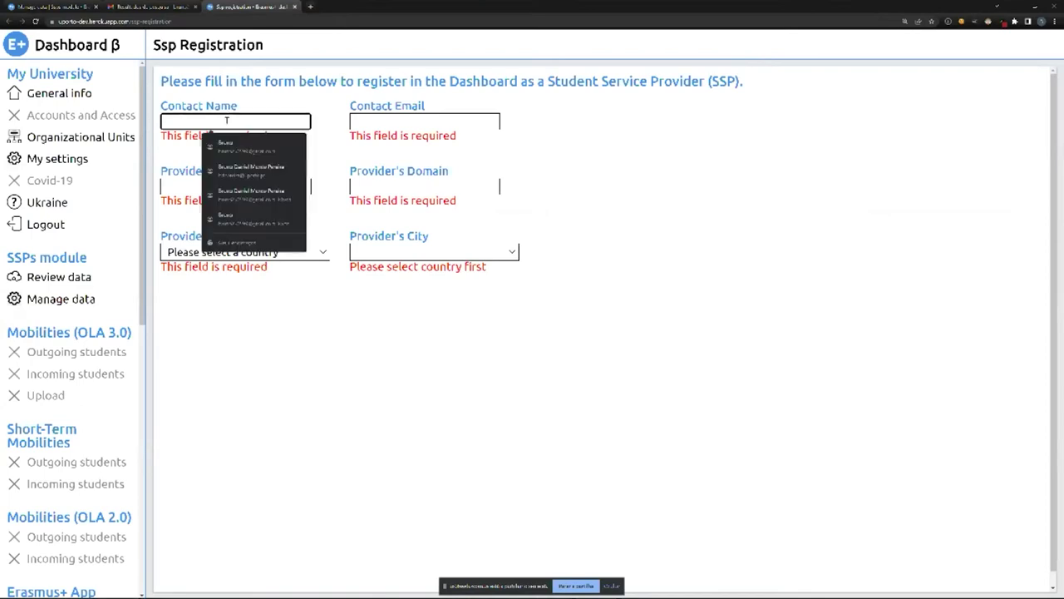
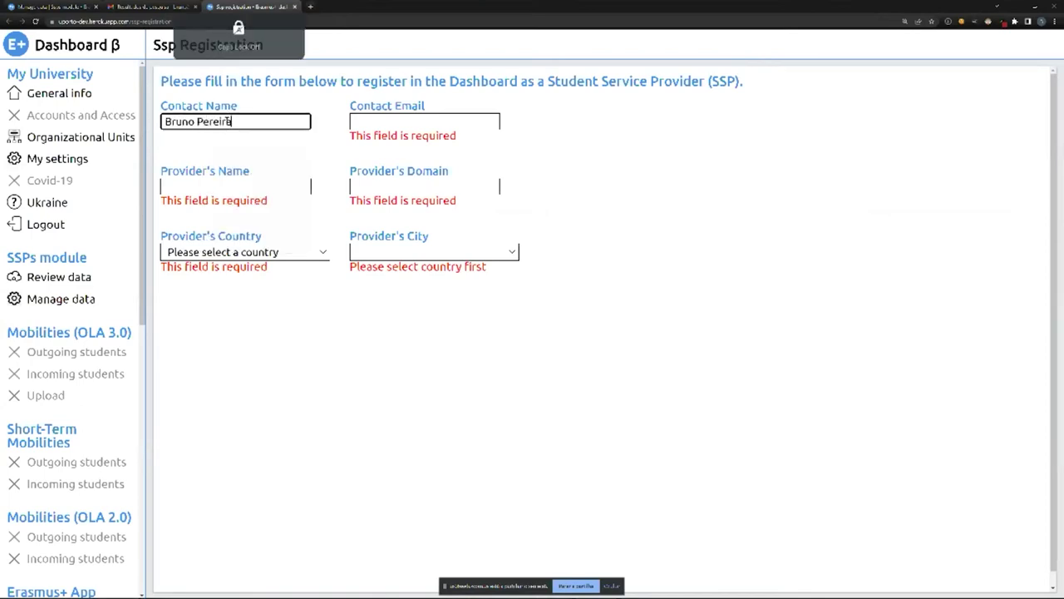
{"action": "key", "text": "Tab"}
{"action": "type", "text": "bruno"}
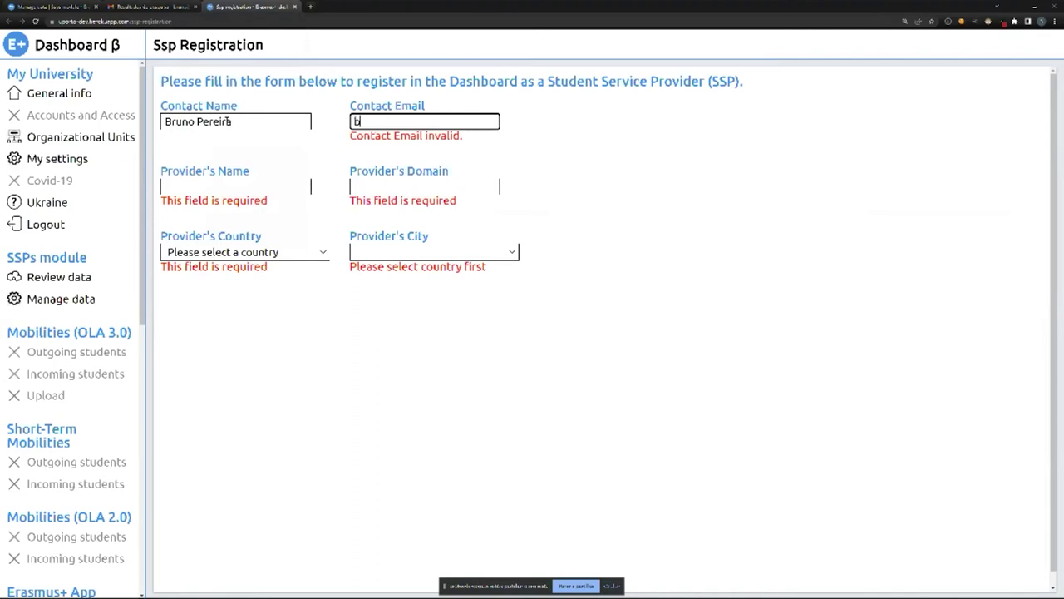
{"action": "key", "text": "Down"}
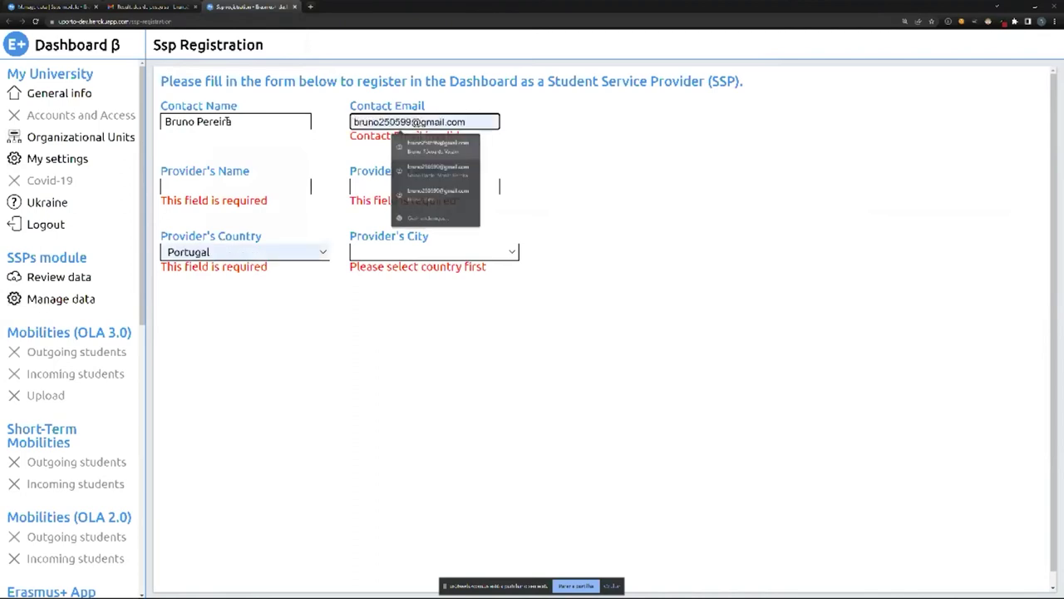
{"action": "key", "text": "Return"}
Set the provider's country to Italy and city to Milano | Milan.
{"action": "left_click", "coordinate": [291, 241]}
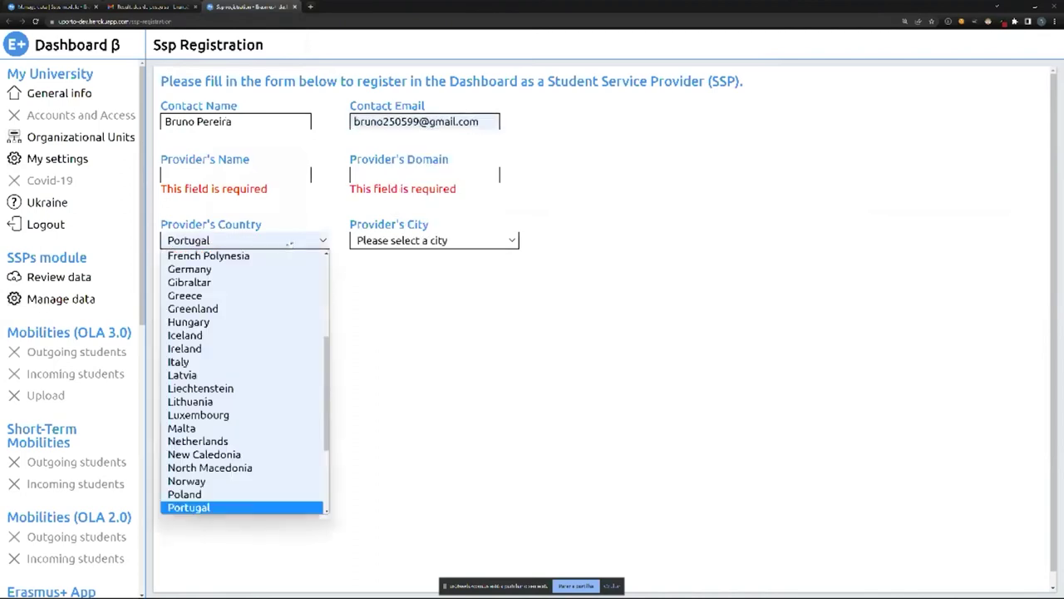
{"action": "key", "text": "i"}
{"action": "key", "text": "t"}
{"action": "key", "text": "Return"}
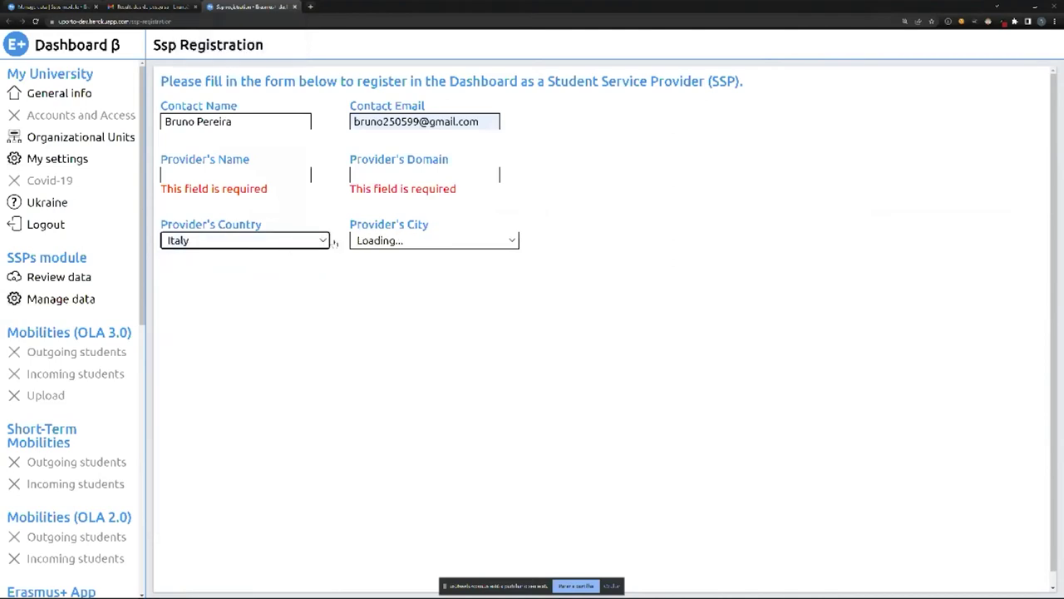
{"action": "left_click", "coordinate": [406, 241]}
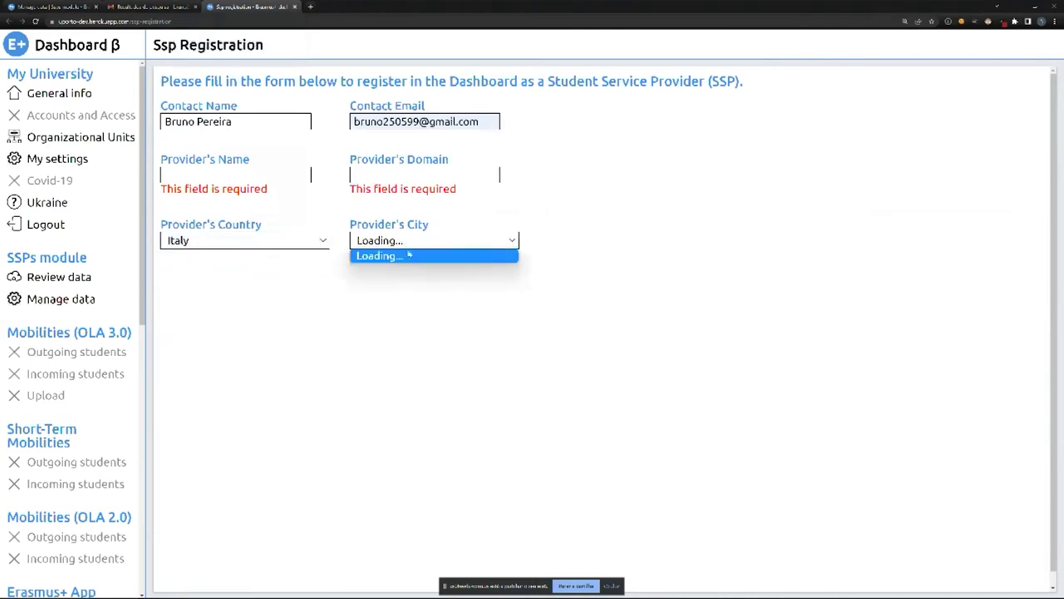
{"action": "scroll", "coordinate": [417, 355], "scroll_direction": "down", "scroll_amount": 10}
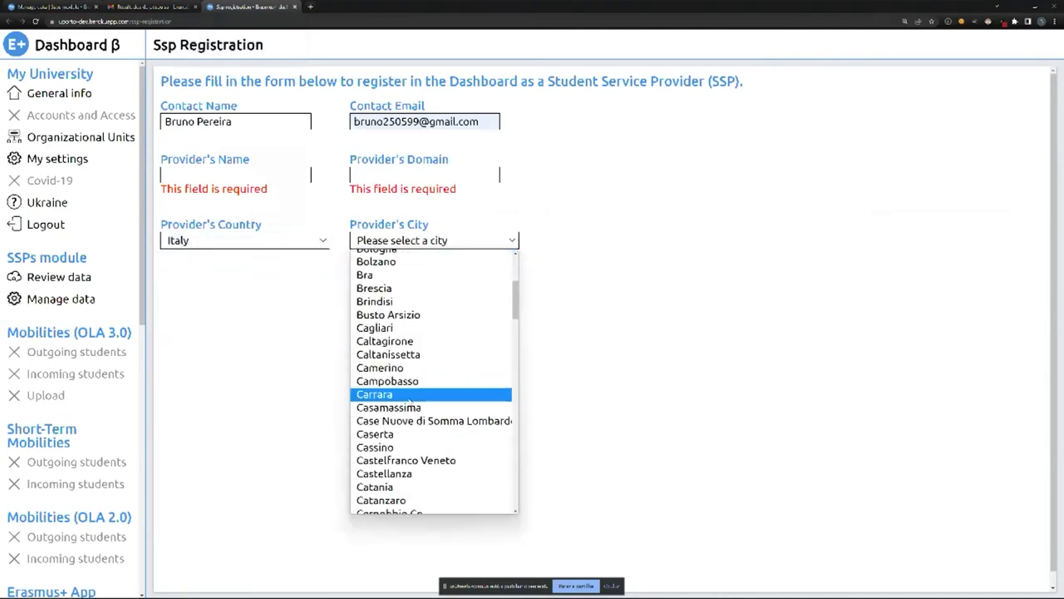
{"action": "scroll", "coordinate": [391, 336], "scroll_direction": "down", "scroll_amount": 3}
{"action": "scroll", "coordinate": [382, 350], "scroll_direction": "up", "scroll_amount": 4}
{"action": "scroll", "coordinate": [379, 366], "scroll_direction": "up", "scroll_amount": 3}
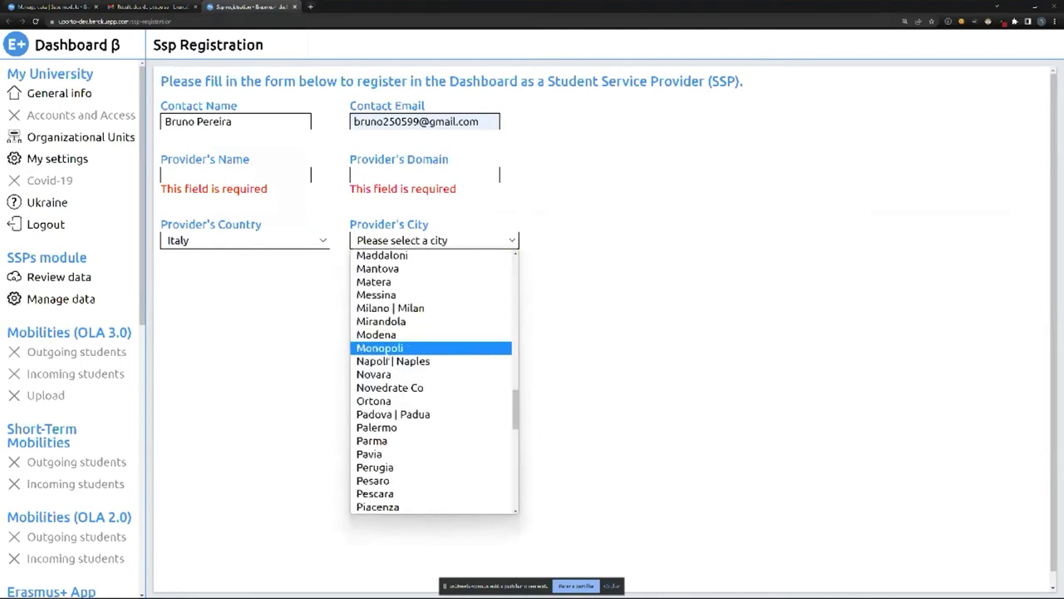
Enter provider name ENDISU and domain endisu.it, then submit the registration.
{"action": "left_click", "coordinate": [246, 173]}
{"action": "key", "text": "Caps_Lock"}
{"action": "type", "text": "ENDISU"}
{"action": "left_click", "coordinate": [380, 172]}
{"action": "key", "text": "Caps_Lock"}
{"action": "type", "text": "endisu"}
{"action": "key", "text": "BackSpace"}
{"action": "key", "text": "BackSpace"}
{"action": "key", "text": "BackSpace"}
{"action": "type", "text": "isu"}
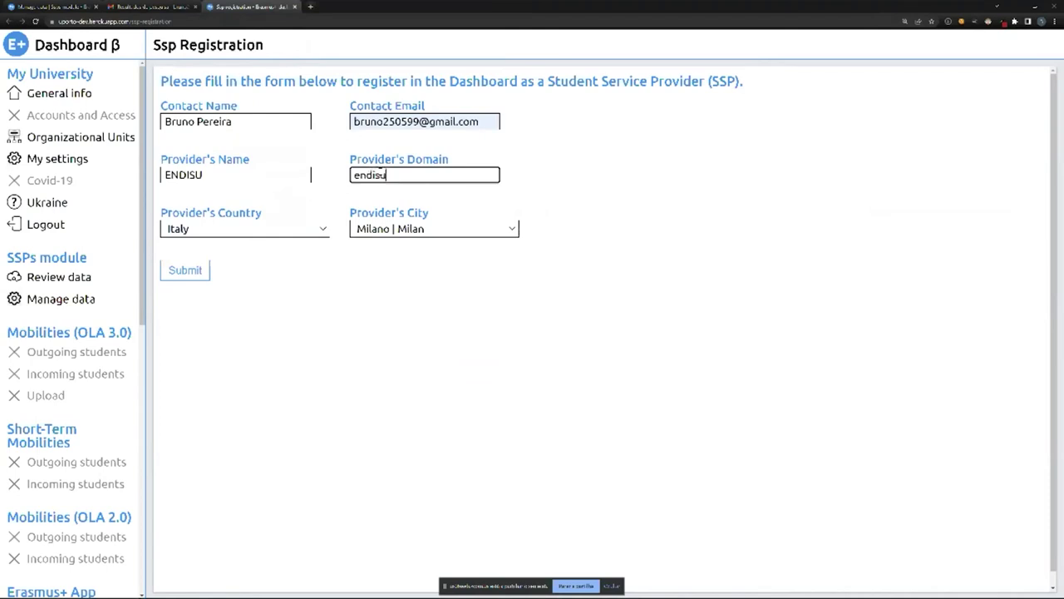
{"action": "type", "text": ".it"}
{"action": "left_click", "coordinate": [185, 269]}
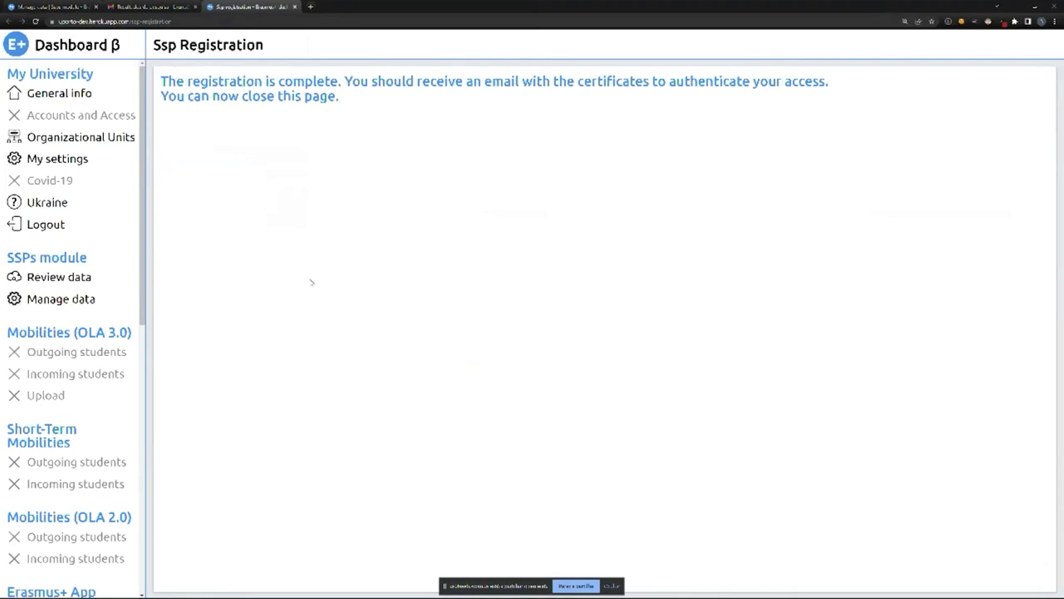
Return to the Manage Data tab, reload it, and tick the authorisation statement.
{"action": "left_click", "coordinate": [50, 6]}
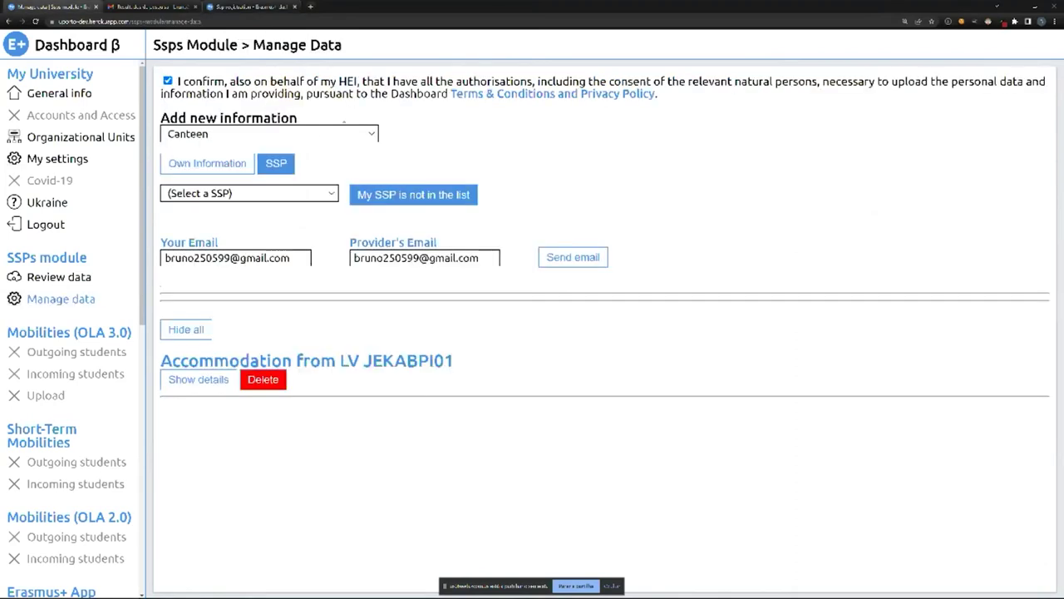
{"action": "left_click", "coordinate": [35, 21]}
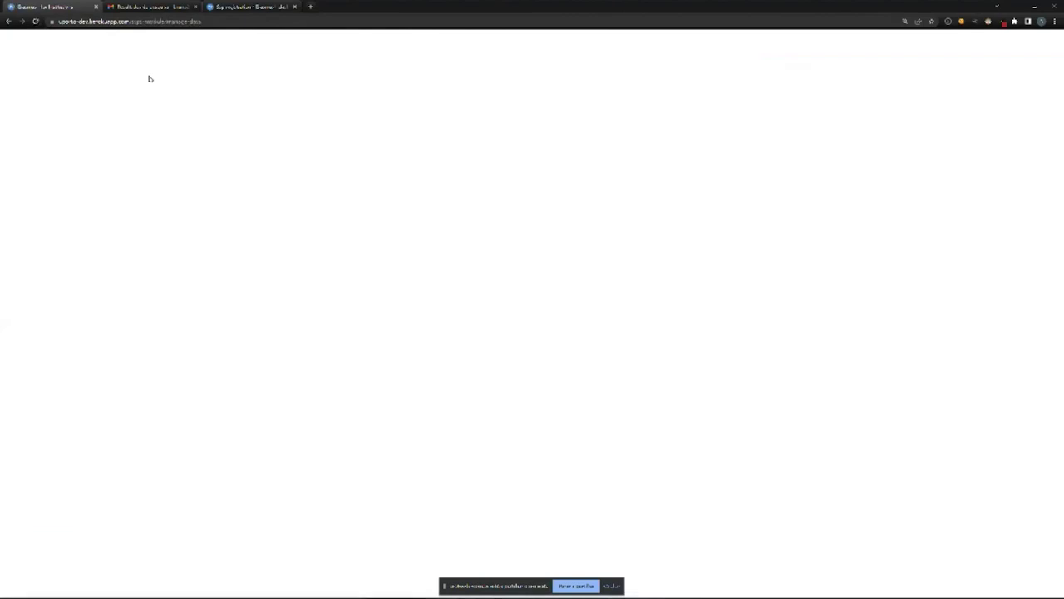
{"action": "left_click", "coordinate": [167, 81]}
Choose Canteen as an SSP entry with ENDISU - endisu.it selected as provider.
{"action": "left_click", "coordinate": [205, 134]}
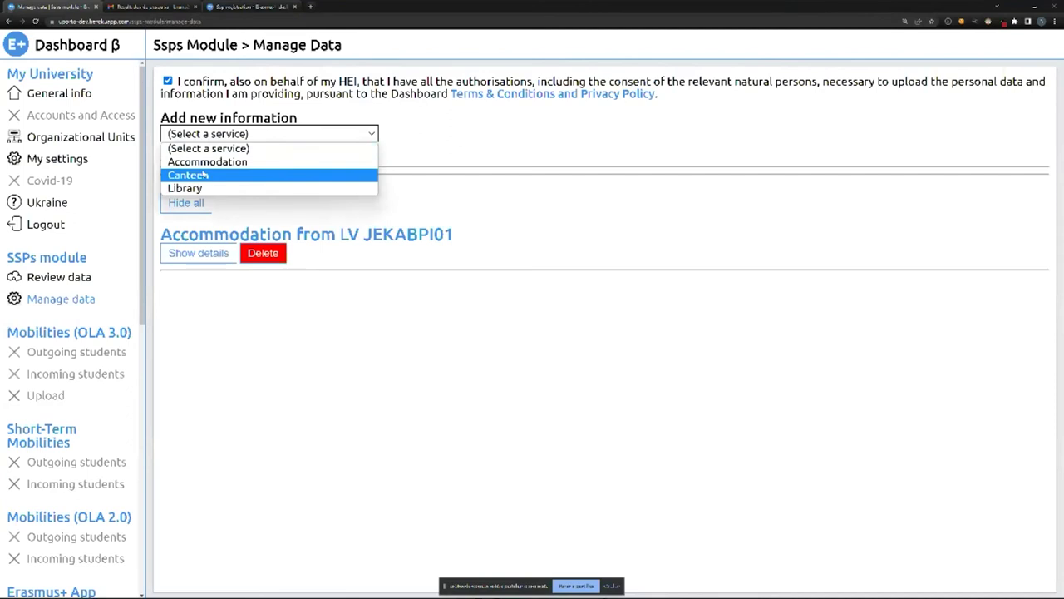
{"action": "left_click", "coordinate": [206, 175]}
{"action": "left_click", "coordinate": [273, 163]}
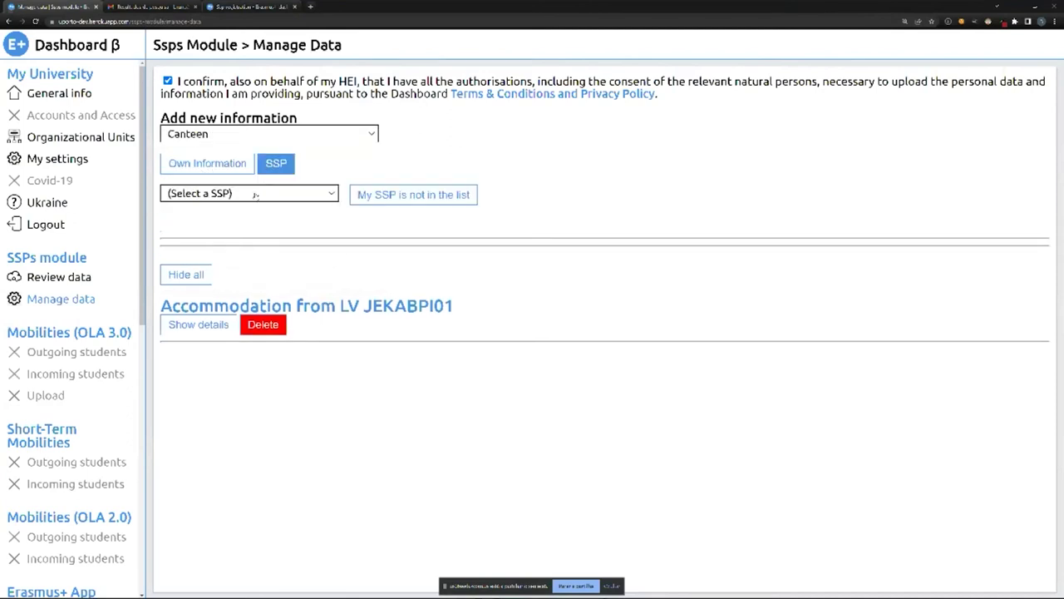
{"action": "left_click", "coordinate": [255, 194]}
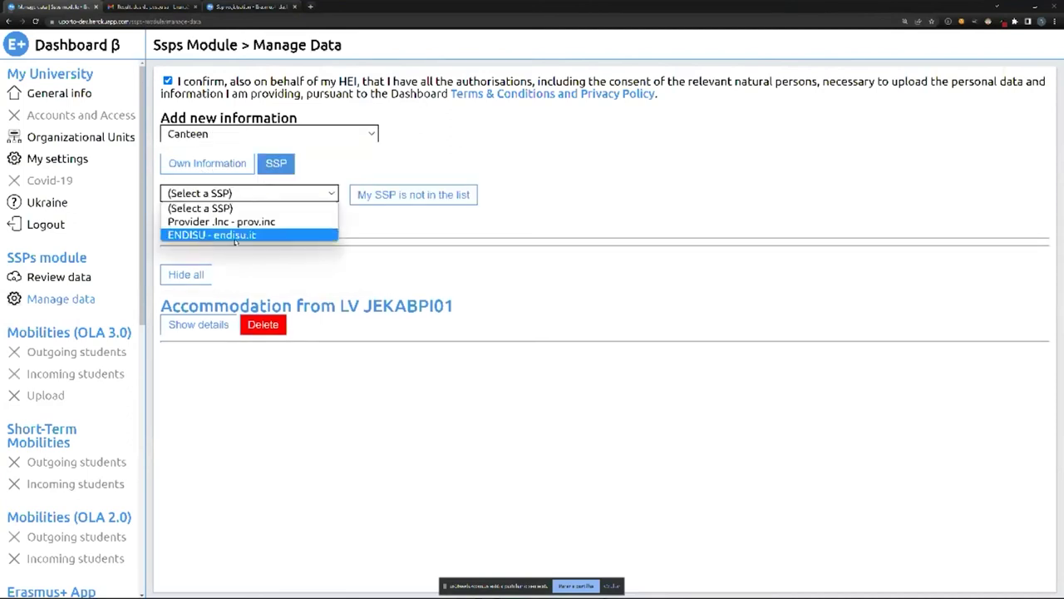
{"action": "left_click", "coordinate": [237, 236]}
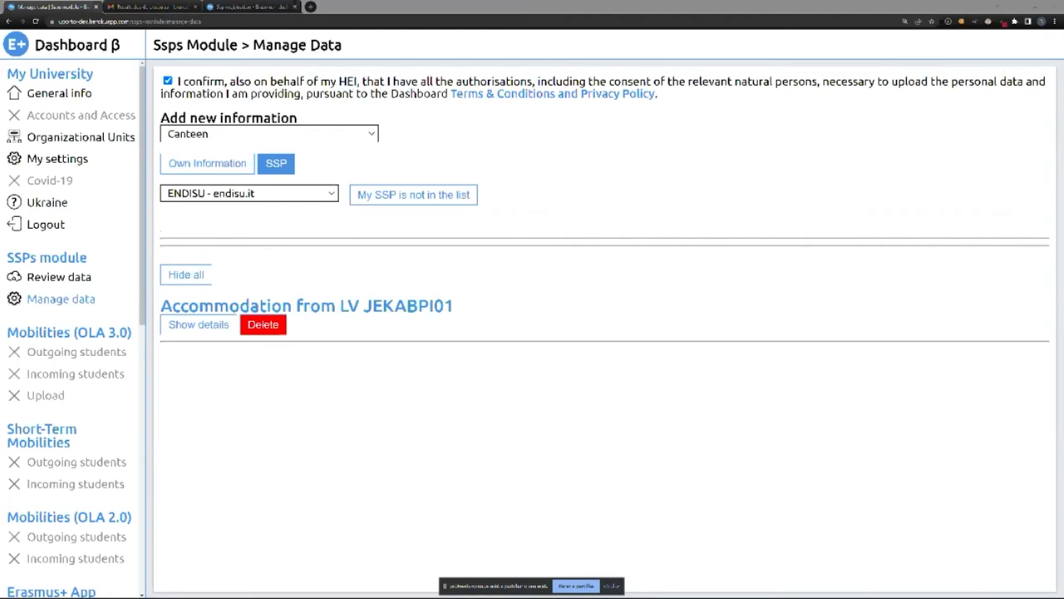
{"action": "key", "text": "Caps_Lock"}
{"action": "left_click", "coordinate": [251, 136]}
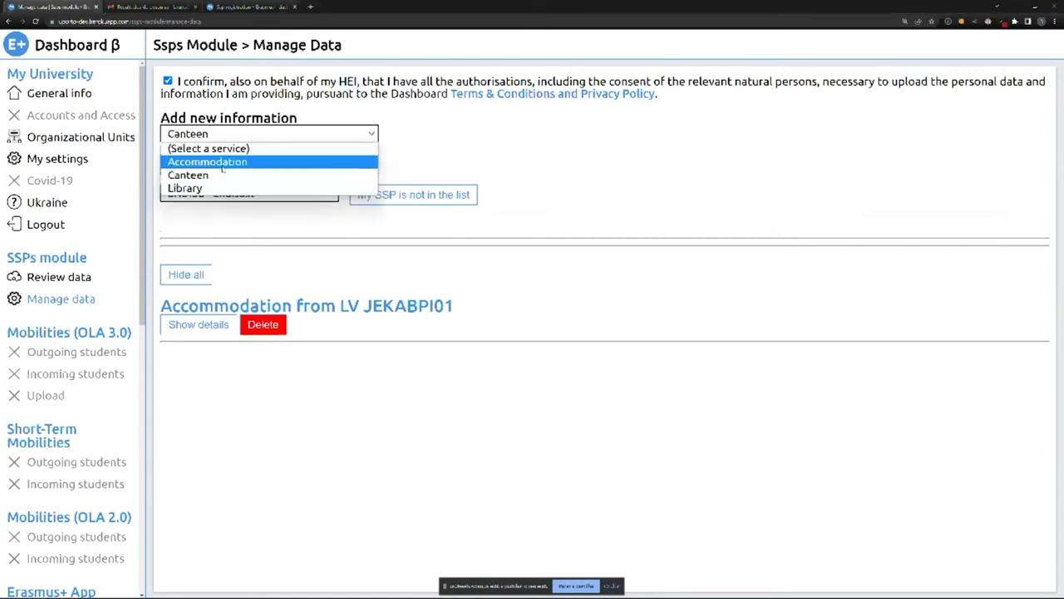
Reselect Canteen from ENDISU, review its details, and add the information.
{"action": "left_click", "coordinate": [222, 166]}
{"action": "left_click", "coordinate": [222, 138]}
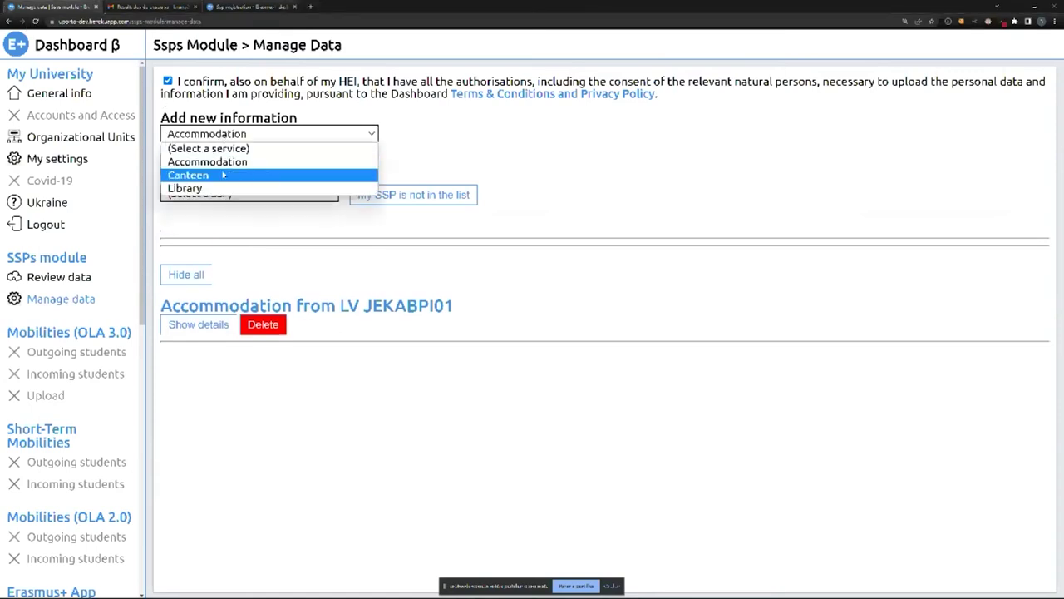
{"action": "left_click", "coordinate": [224, 175]}
{"action": "left_click", "coordinate": [247, 196]}
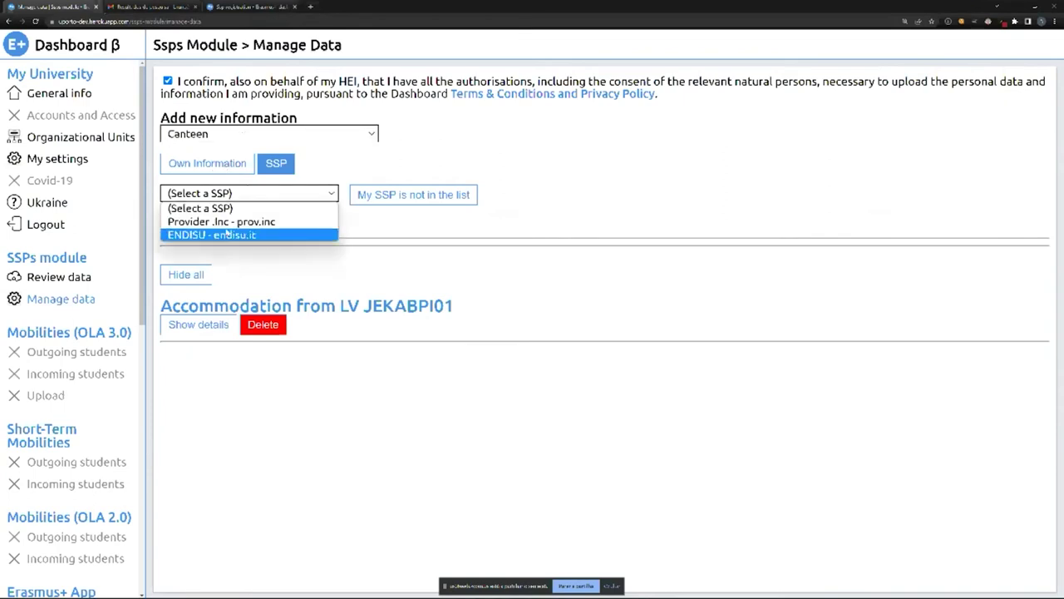
{"action": "left_click", "coordinate": [226, 234]}
{"action": "left_click_drag", "start_coordinate": [162, 234], "coordinate": [304, 236]}
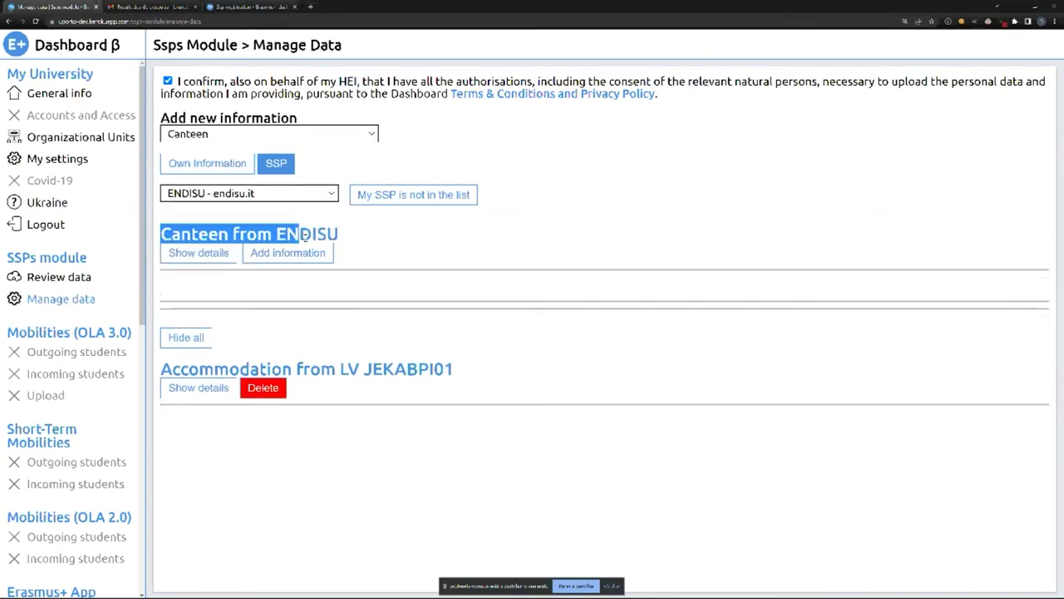
{"action": "left_click", "coordinate": [221, 259]}
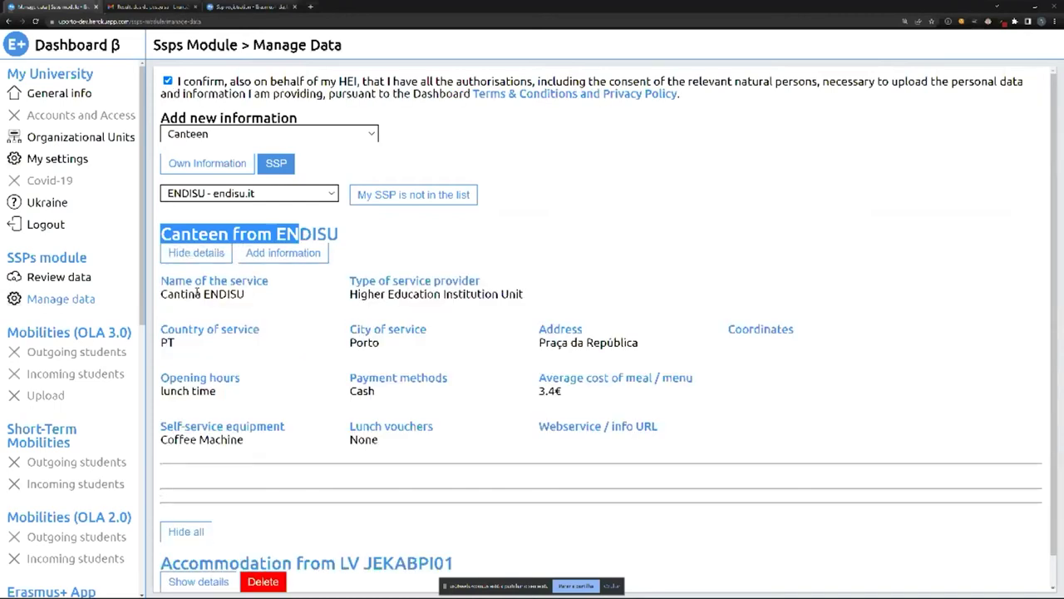
{"action": "scroll", "coordinate": [222, 264], "scroll_direction": "down", "scroll_amount": 1}
{"action": "left_click_drag", "start_coordinate": [175, 248], "coordinate": [708, 361]}
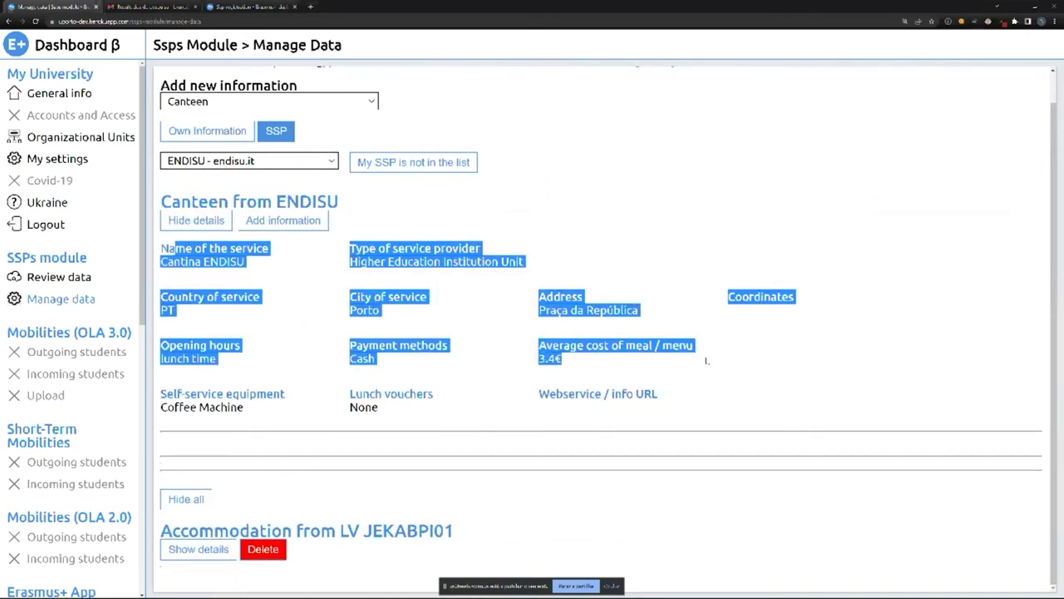
{"action": "left_click", "coordinate": [466, 312]}
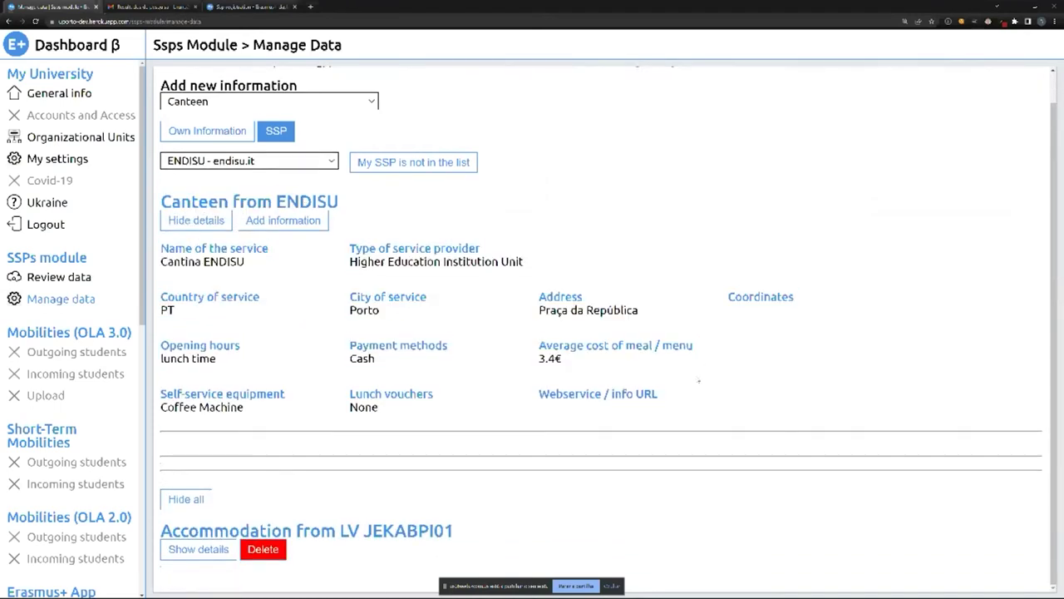
{"action": "left_click", "coordinate": [265, 220]}
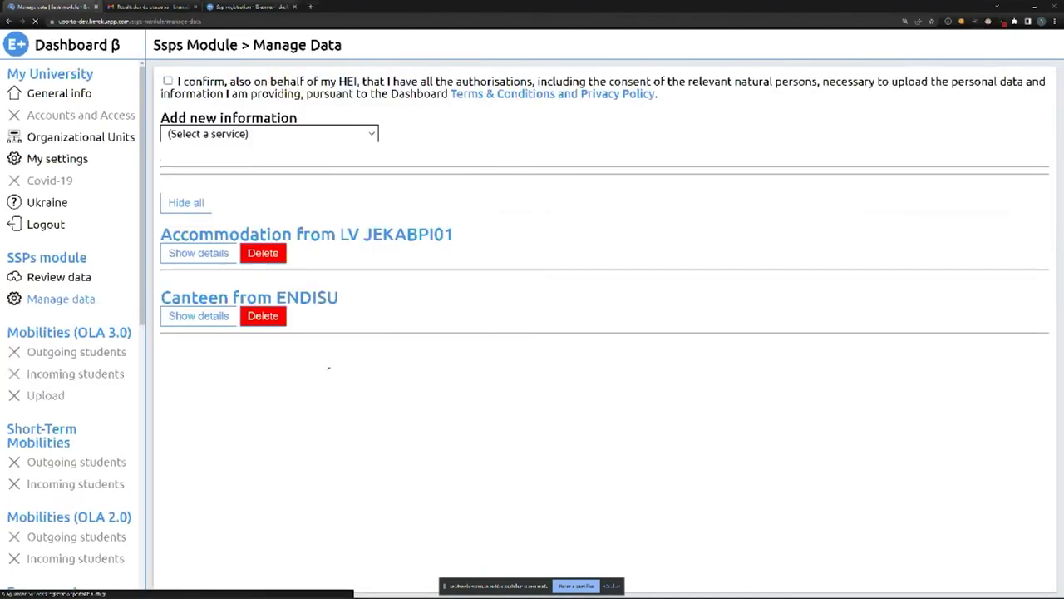
Show details of the listed Canteen from ENDISU entry and re-tick the authorisation statement.
{"action": "left_click_drag", "start_coordinate": [335, 234], "coordinate": [429, 234]}
{"action": "left_click", "coordinate": [394, 263]}
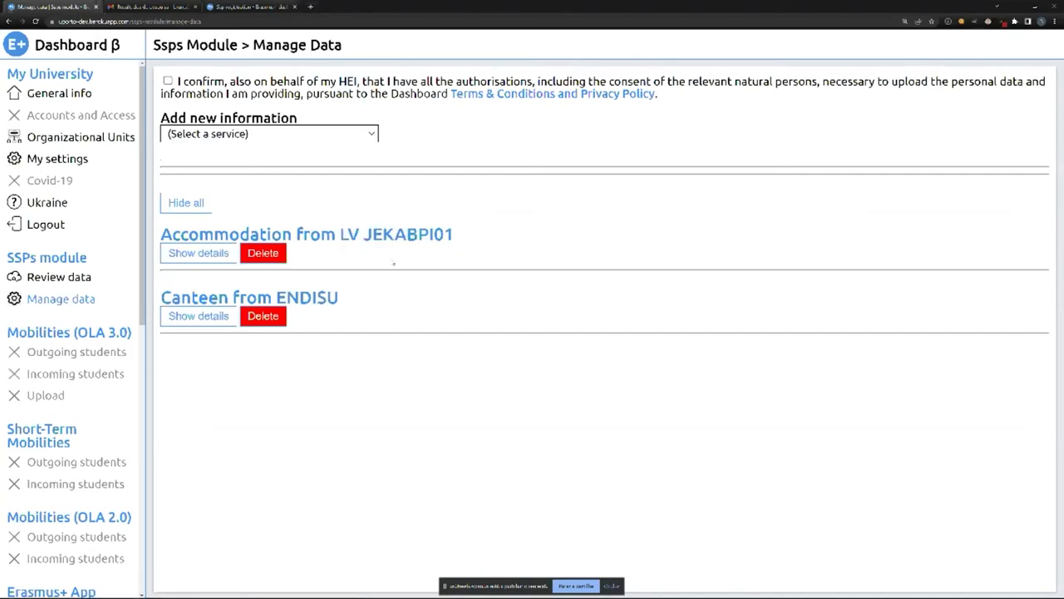
{"action": "left_click_drag", "start_coordinate": [190, 298], "coordinate": [333, 299]}
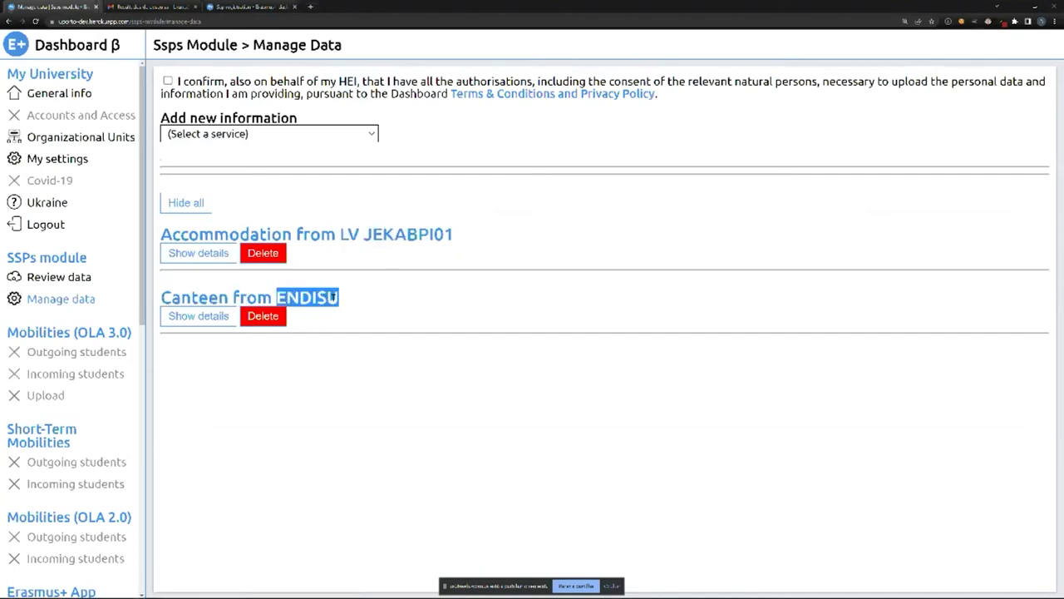
{"action": "left_click", "coordinate": [198, 316]}
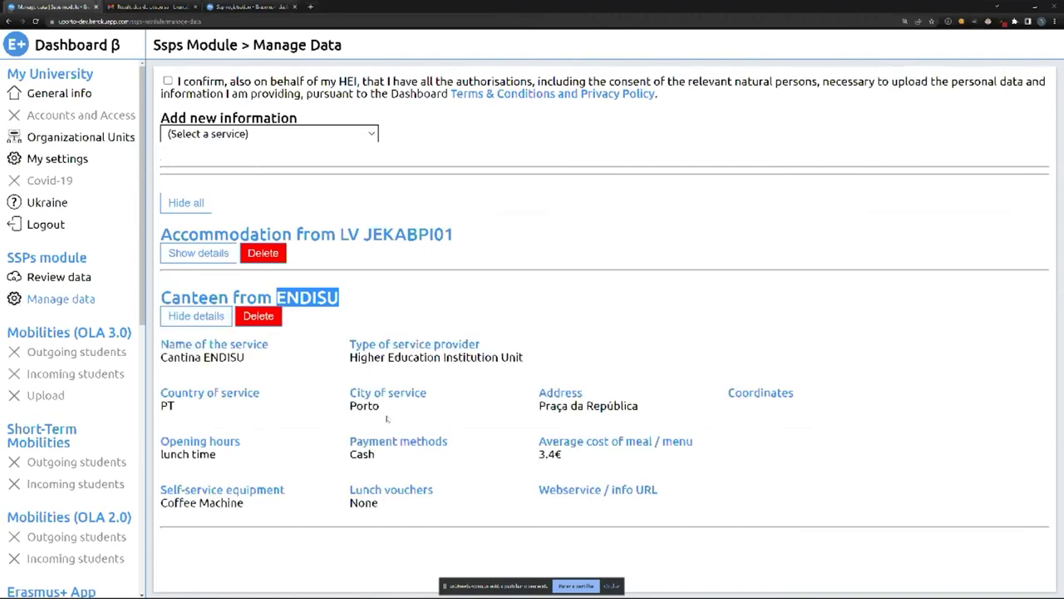
{"action": "left_click", "coordinate": [167, 81]}
{"action": "left_click", "coordinate": [198, 134]}
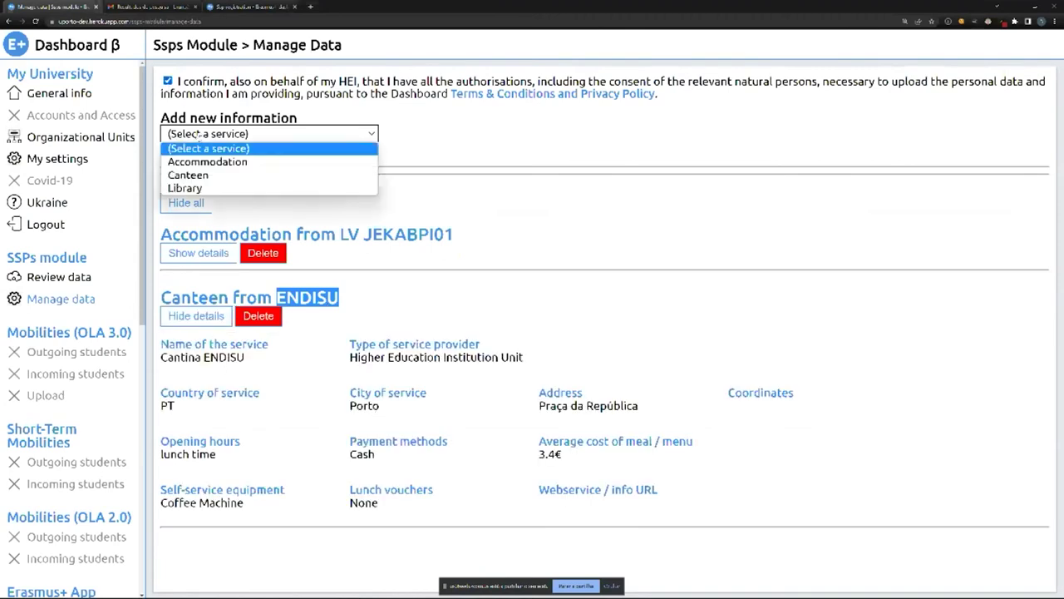
Choose Library as the service with Provider .Inc - prov.inc as its SSP.
{"action": "left_click", "coordinate": [186, 188]}
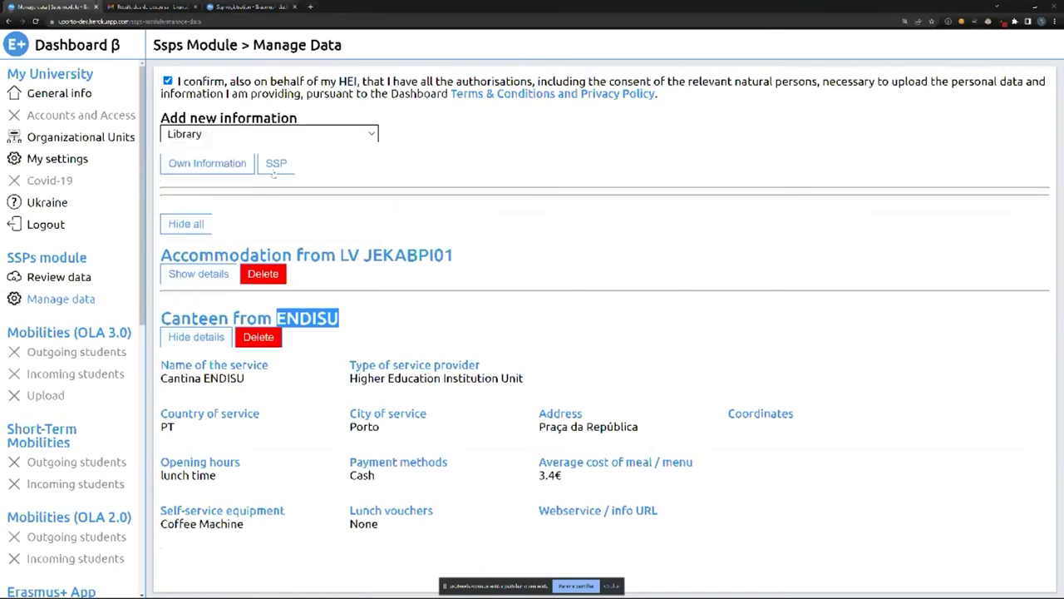
{"action": "left_click", "coordinate": [275, 165]}
{"action": "left_click", "coordinate": [244, 194]}
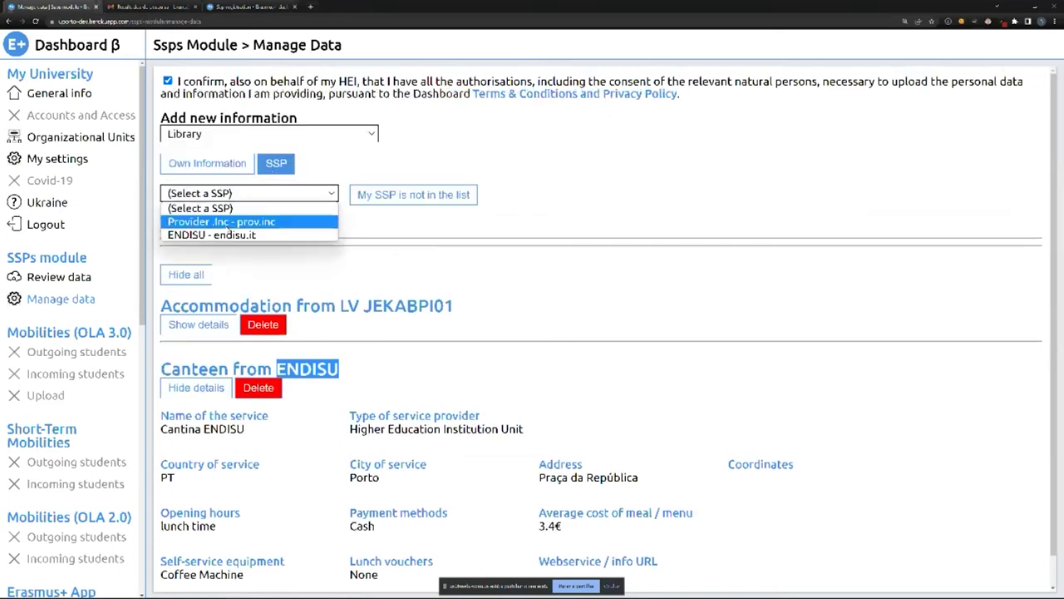
{"action": "left_click", "coordinate": [213, 223]}
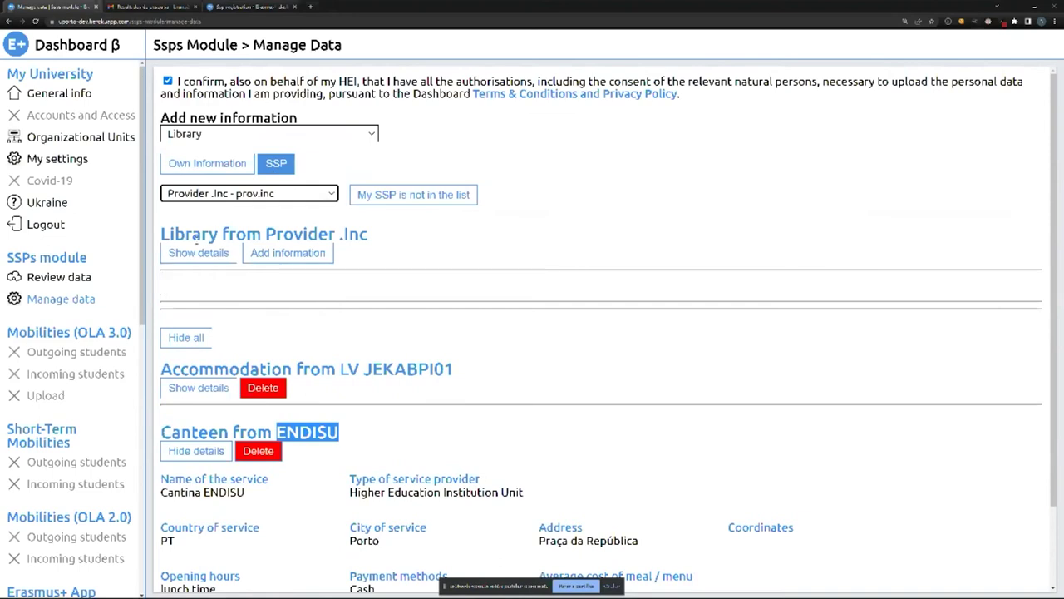
Add the Library information from Provider .Inc, then view the Accommodation entry's details.
{"action": "left_click", "coordinate": [198, 252]}
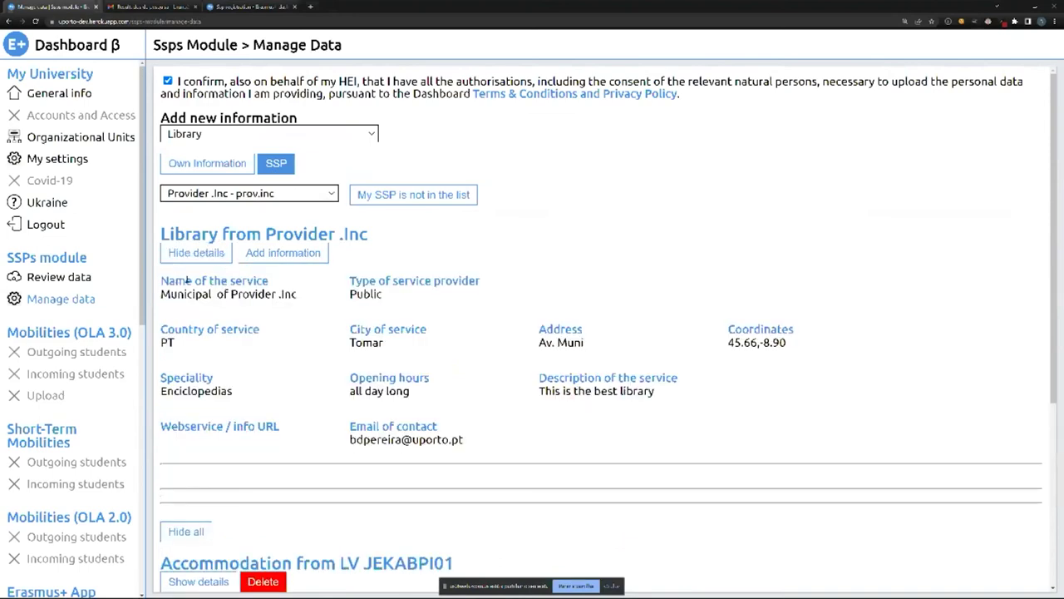
{"action": "left_click", "coordinate": [297, 261]}
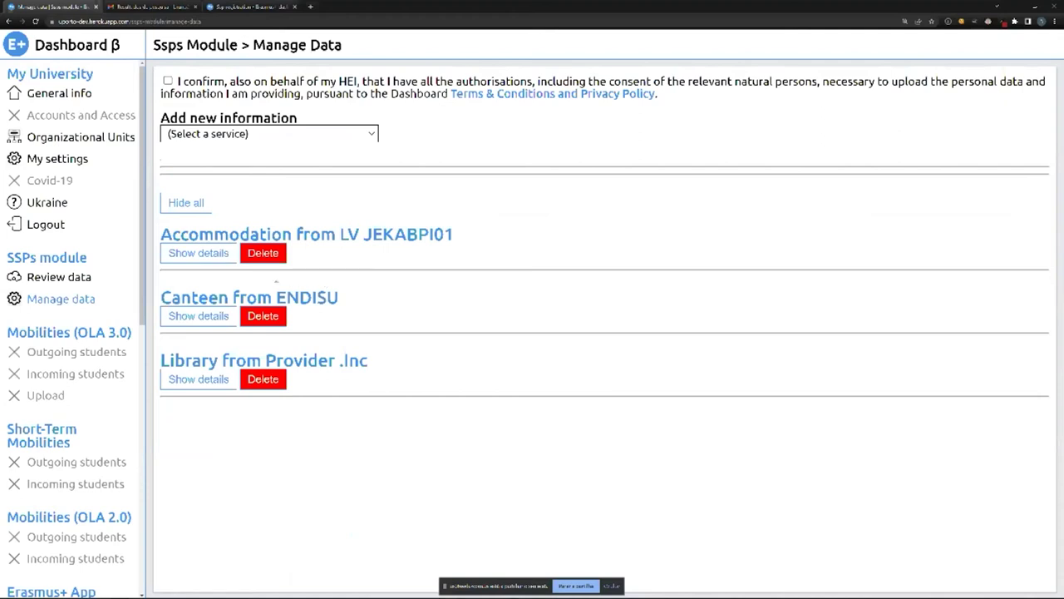
{"action": "left_click", "coordinate": [222, 260]}
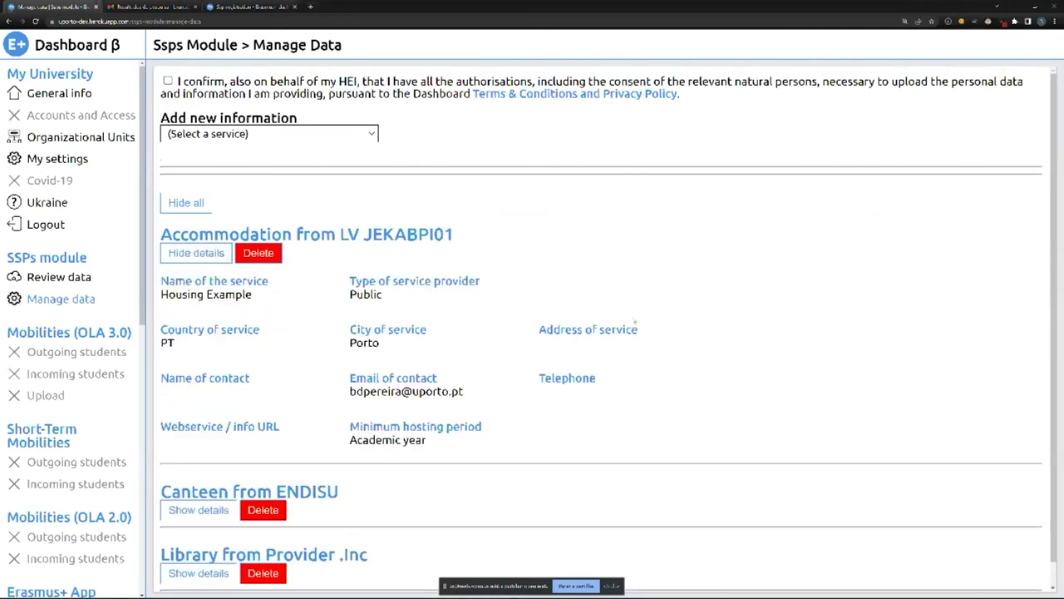